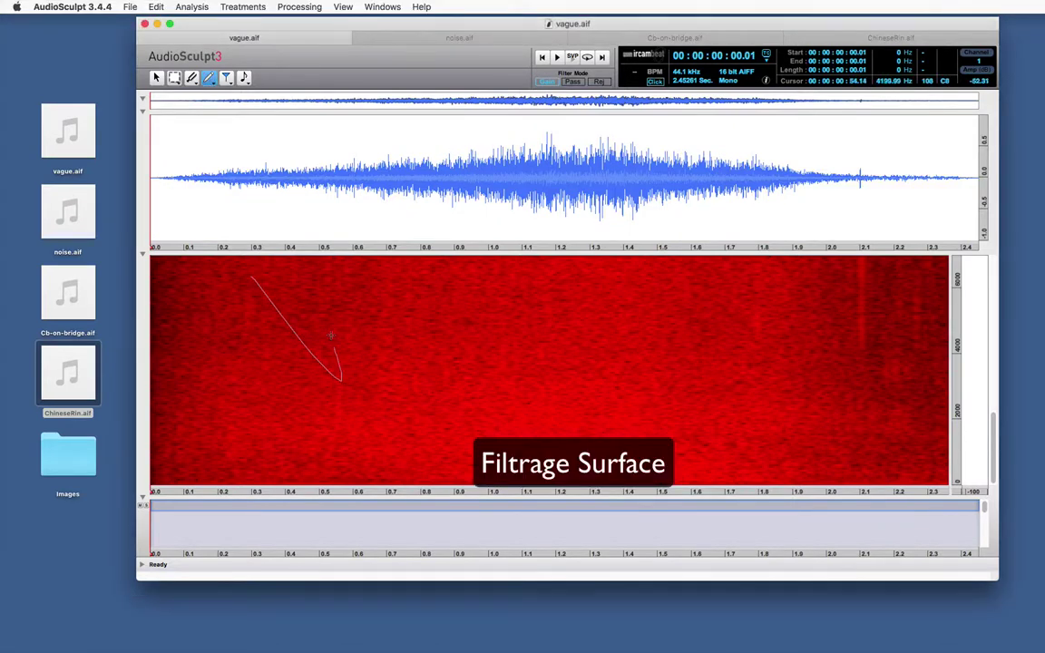
Step: Draw a pencil filter stroke and a rectangular surface filter spanning about 1.04 to 1.45 s on the vague.aif sonogram
{"action": "left_click_drag", "start_coordinate": [451, 376], "coordinate": [472, 383]}
{"action": "left_click", "coordinate": [211, 79]}
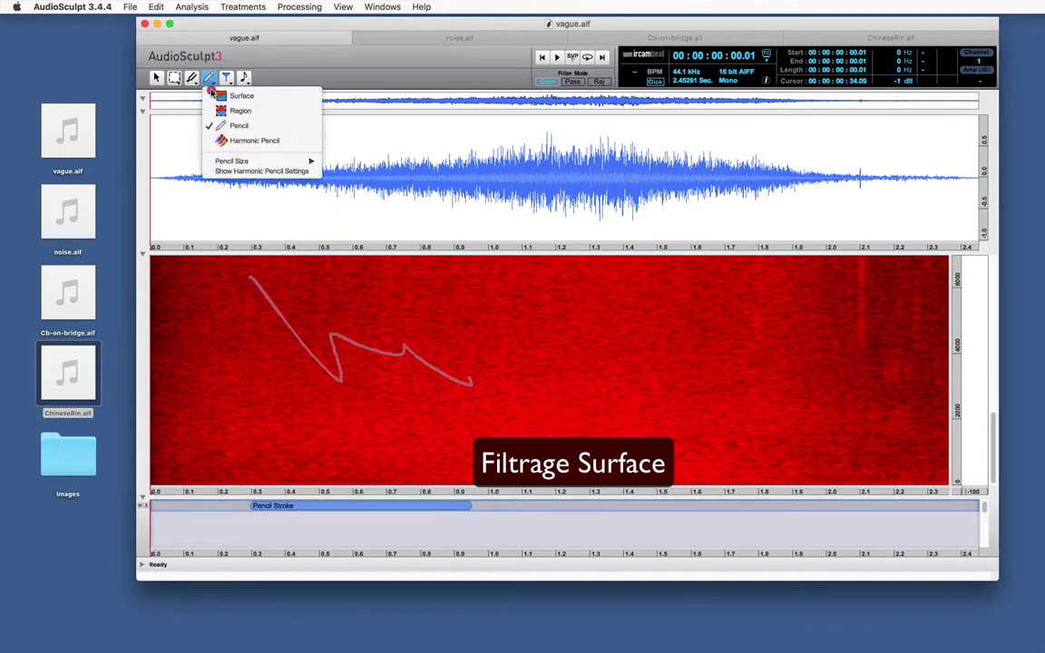
{"action": "left_click", "coordinate": [241, 95]}
{"action": "mouse_move", "coordinate": [498, 345]}
{"action": "left_mouse_down"}
{"action": "mouse_move", "coordinate": [518, 391]}
{"action": "mouse_move", "coordinate": [640, 430]}
{"action": "left_mouse_up"}
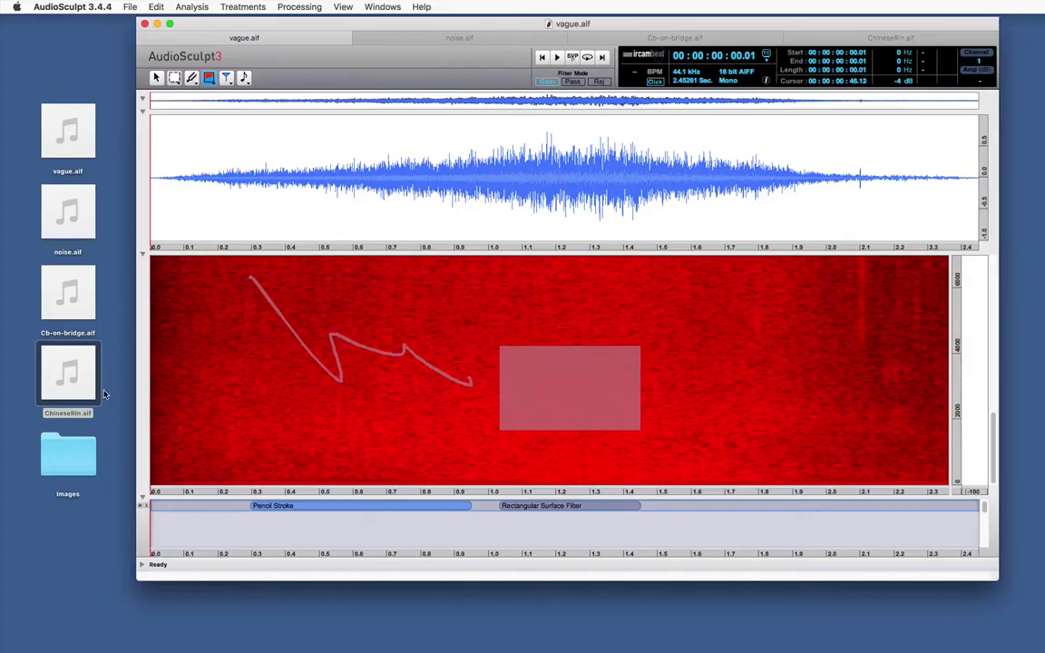
Step: Preview filter-bw.png, flavin.jpg, louvre.jpg and pollock.jpg in the desktop Images folder and close its window
{"action": "left_click", "coordinate": [66, 449]}
{"action": "double_click", "coordinate": [65, 449]}
{"action": "left_click", "coordinate": [560, 156]}
{"action": "key", "text": "space"}
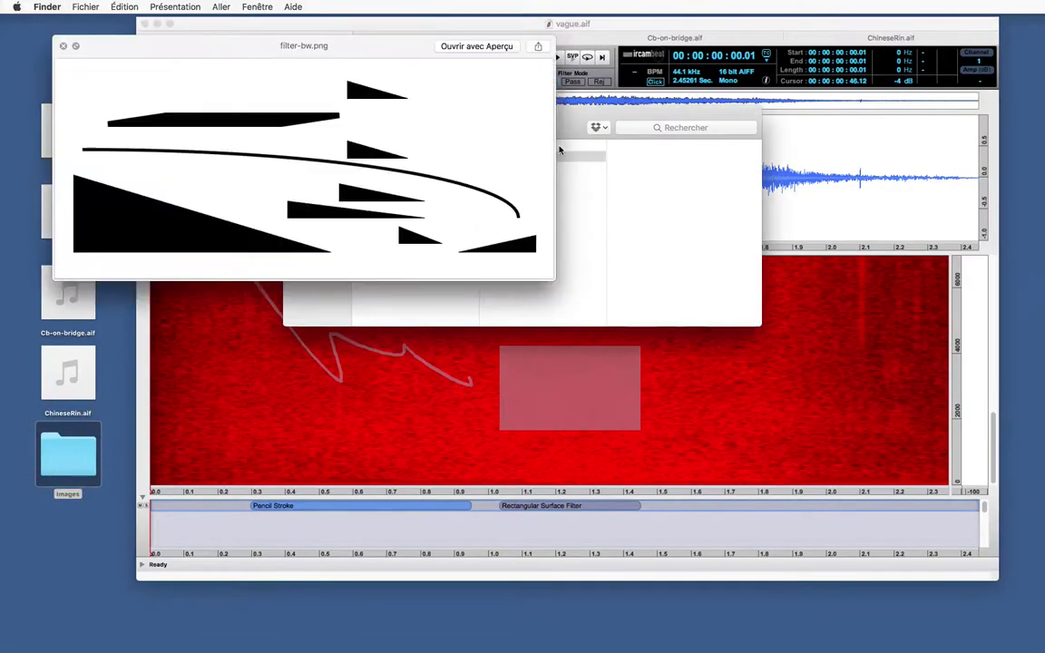
{"action": "key", "text": "Down"}
{"action": "key", "text": "Down"}
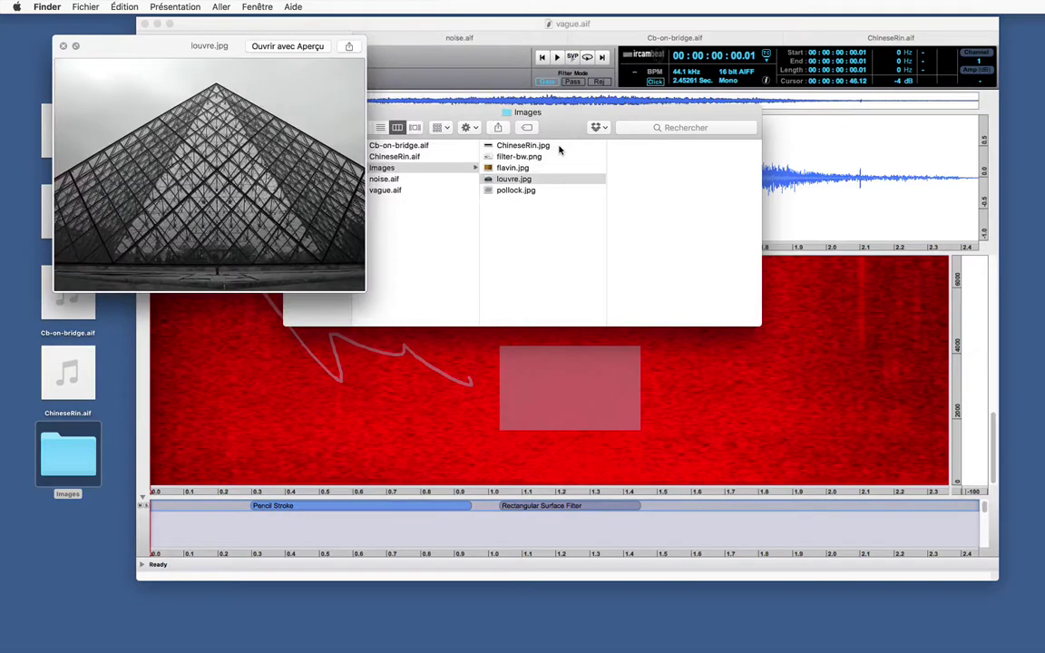
{"action": "key", "text": "Down"}
{"action": "key", "text": "space"}
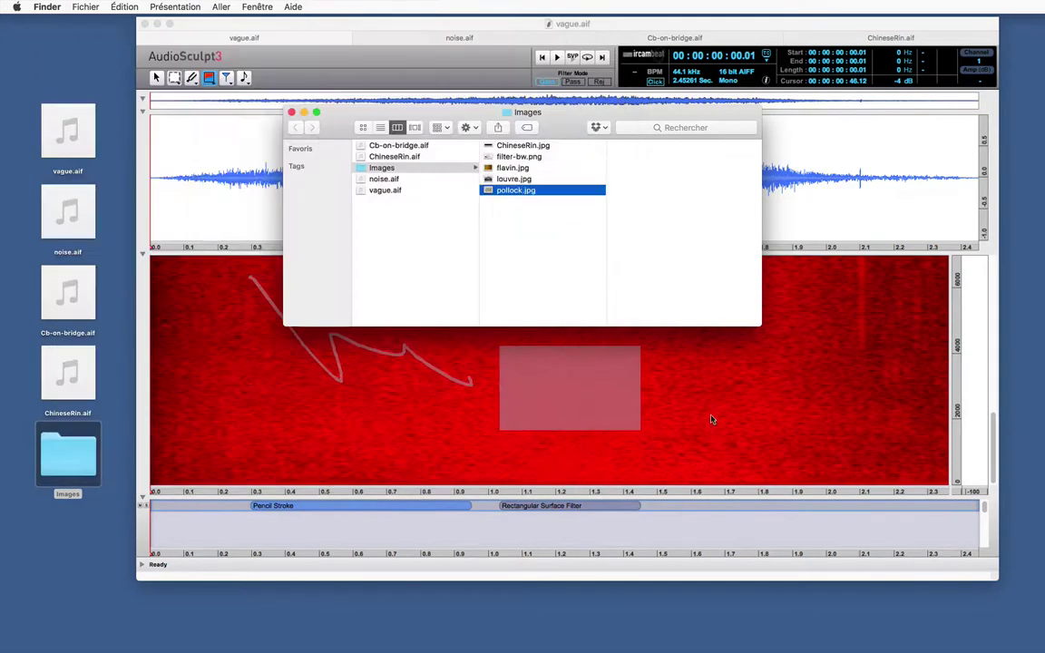
{"action": "left_click", "coordinate": [523, 295]}
{"action": "key", "text": "super+w"}
Step: Delete the pencil stroke and the rectangular surface filter from vague.aif
{"action": "left_click", "coordinate": [526, 506]}
{"action": "key", "text": "BackSpace"}
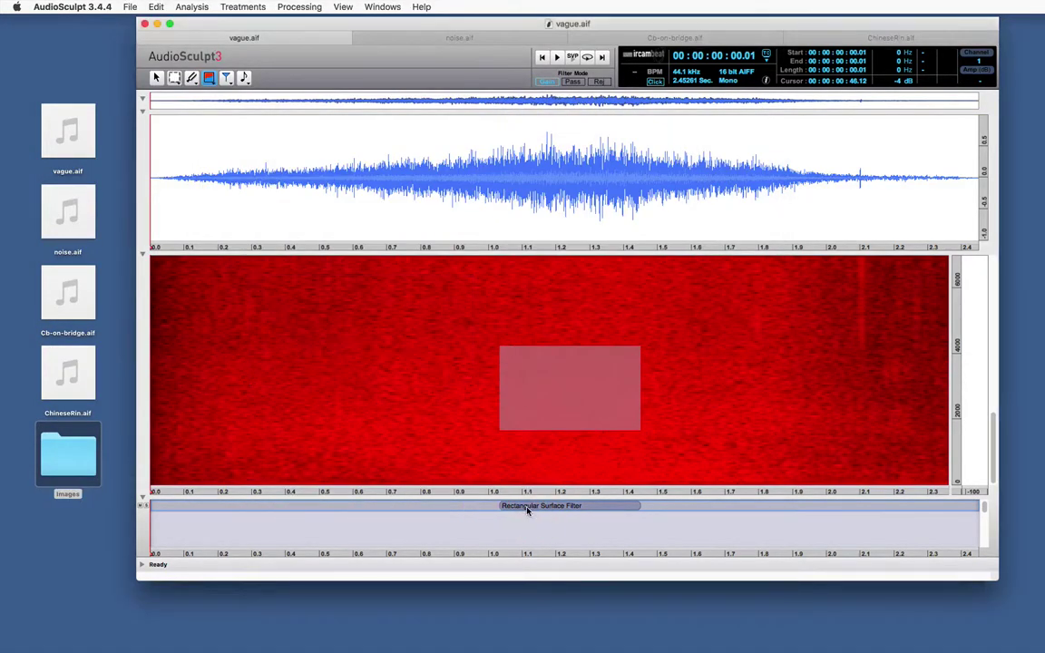
{"action": "left_click", "coordinate": [522, 510]}
{"action": "key", "text": "BackSpace"}
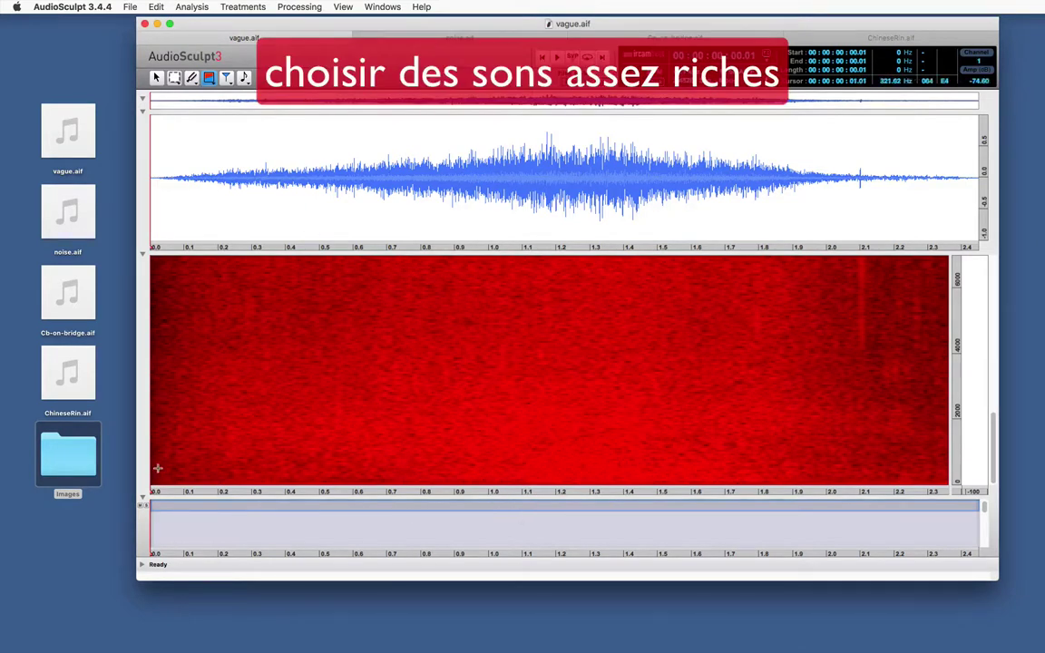
Step: Listen to the unprocessed vague.aif from its start, and to noise.aif and Cb-on-bridge.aif
{"action": "left_click", "coordinate": [311, 225]}
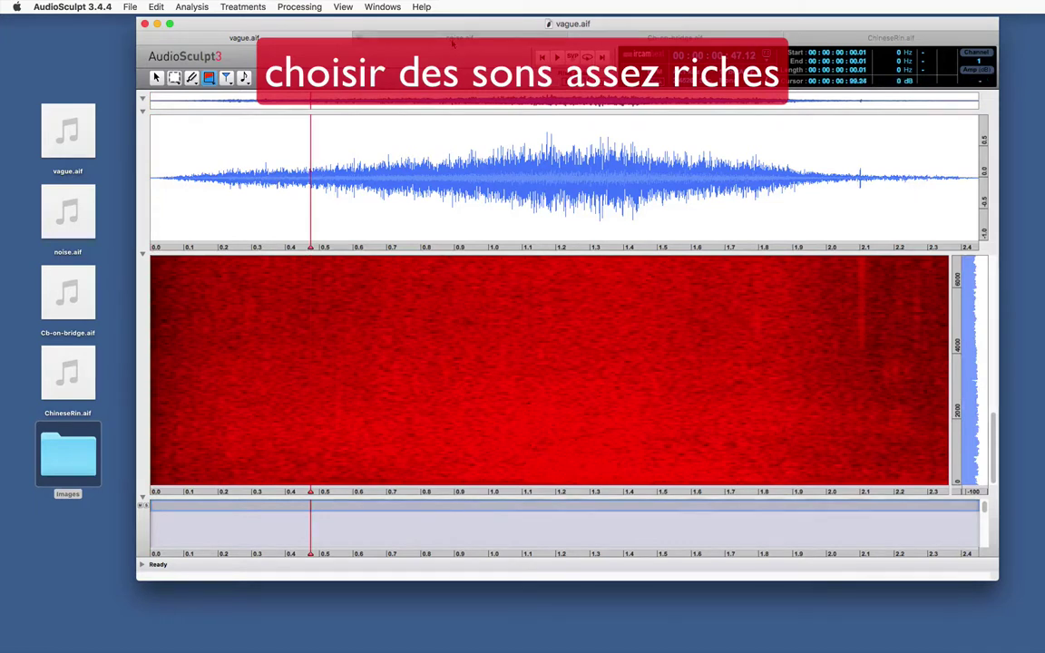
{"action": "left_click", "coordinate": [542, 57]}
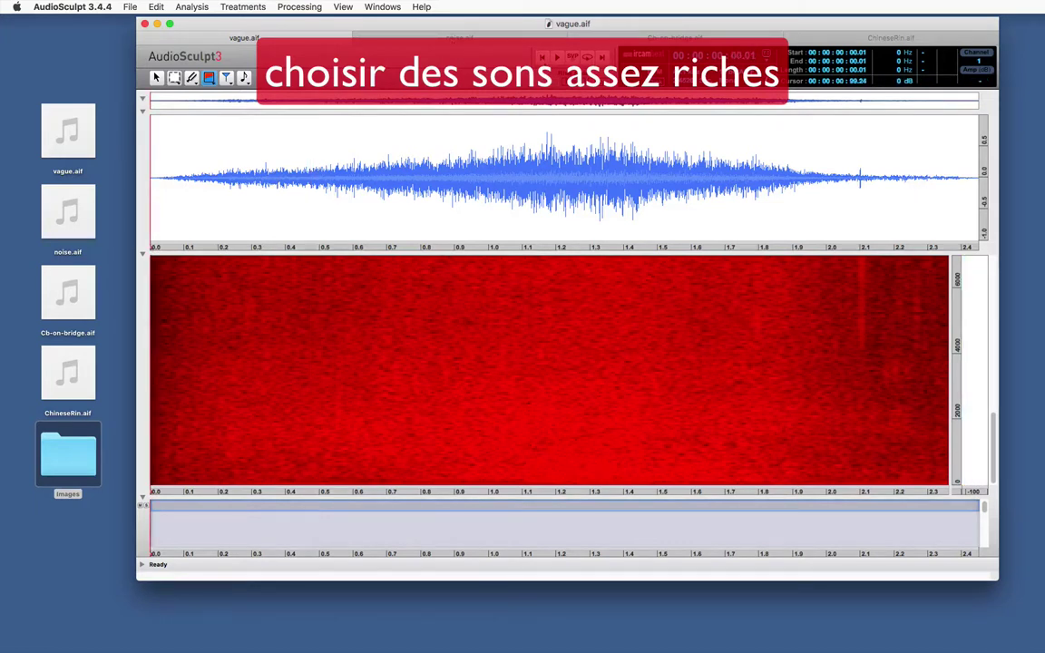
{"action": "key", "text": "space"}
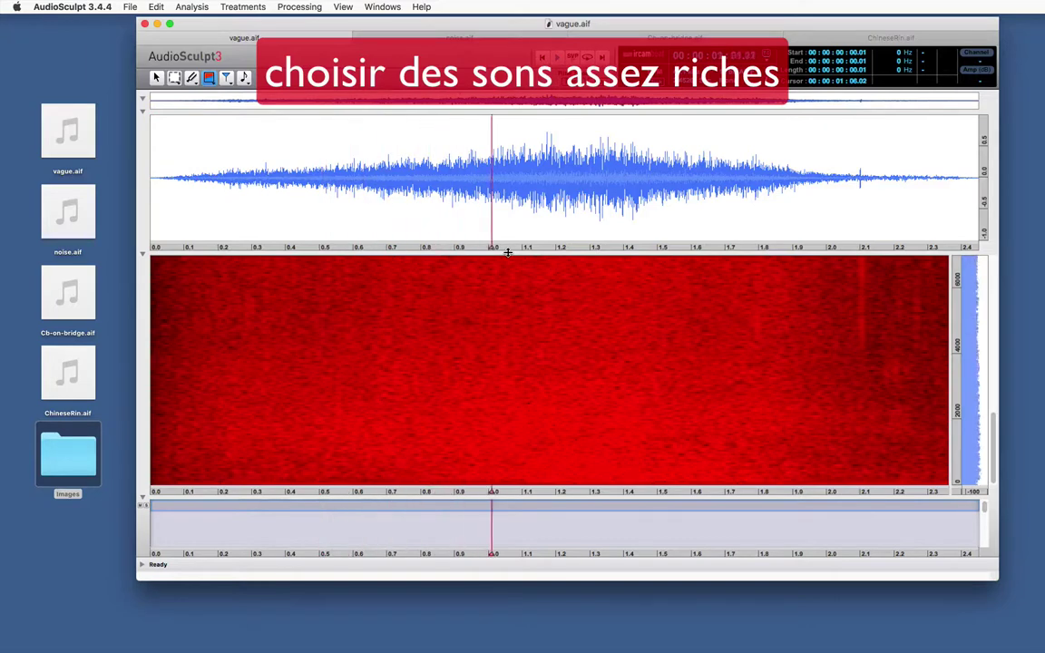
{"action": "left_click", "coordinate": [504, 40]}
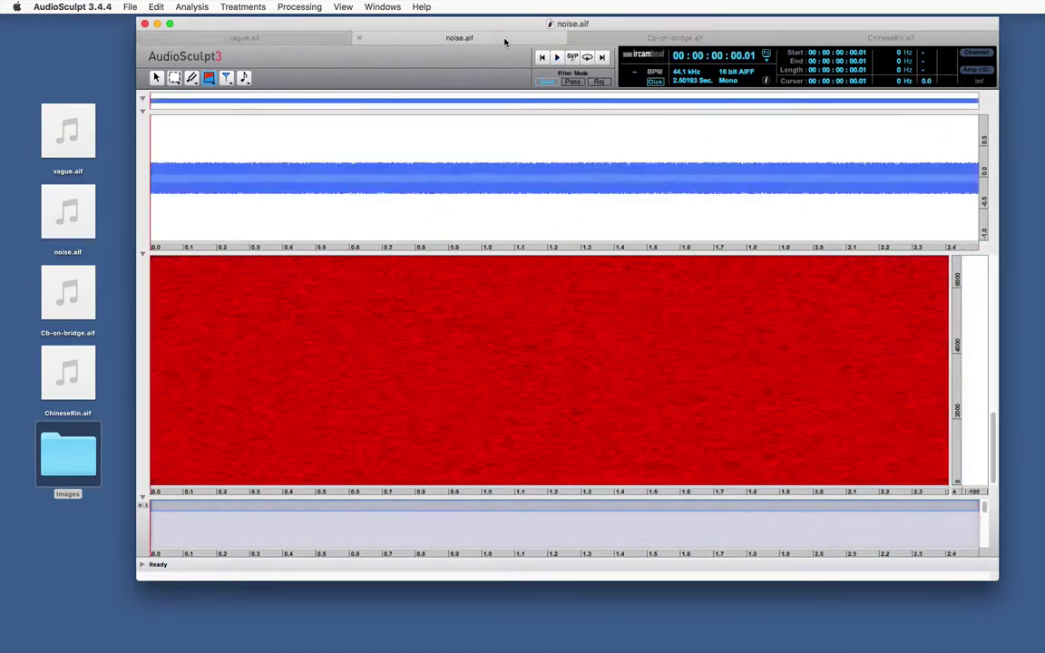
{"action": "key", "text": "space"}
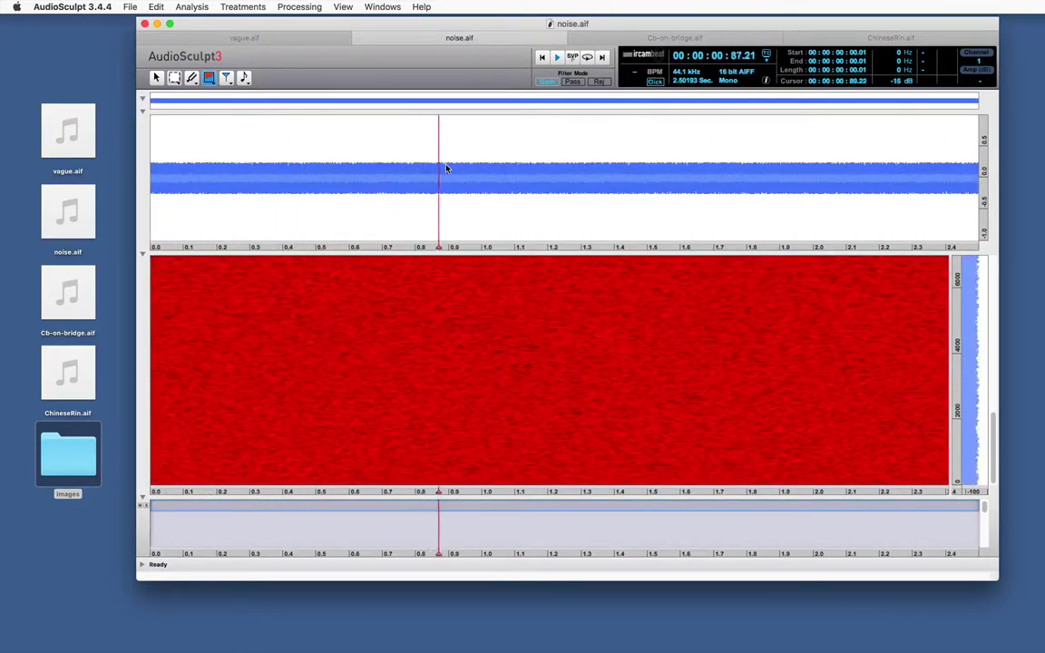
{"action": "left_click", "coordinate": [642, 39]}
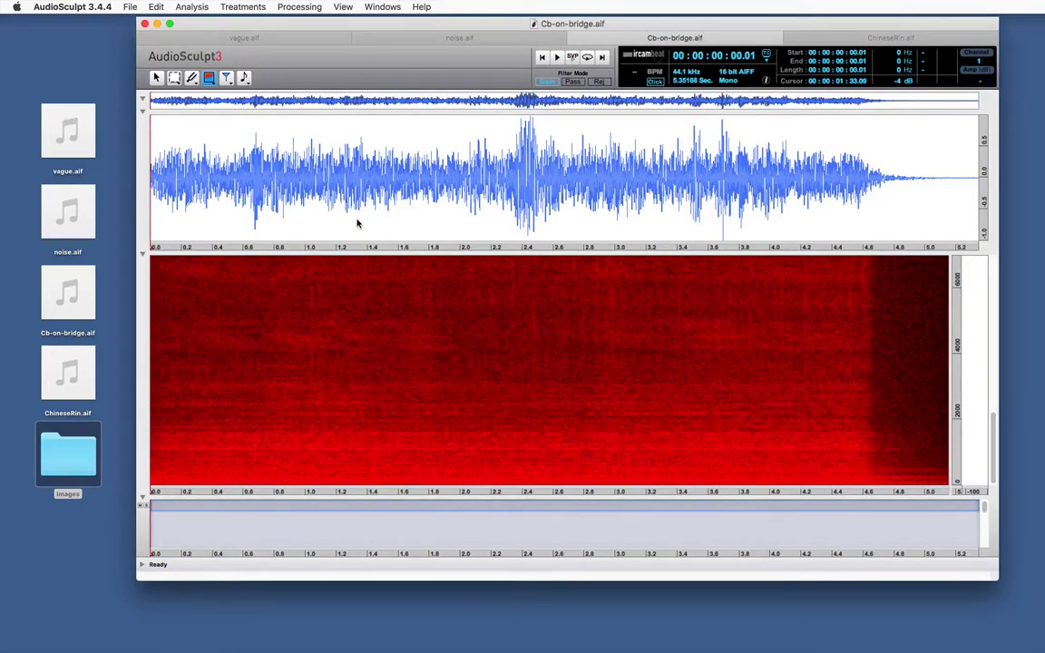
{"action": "key", "text": "space"}
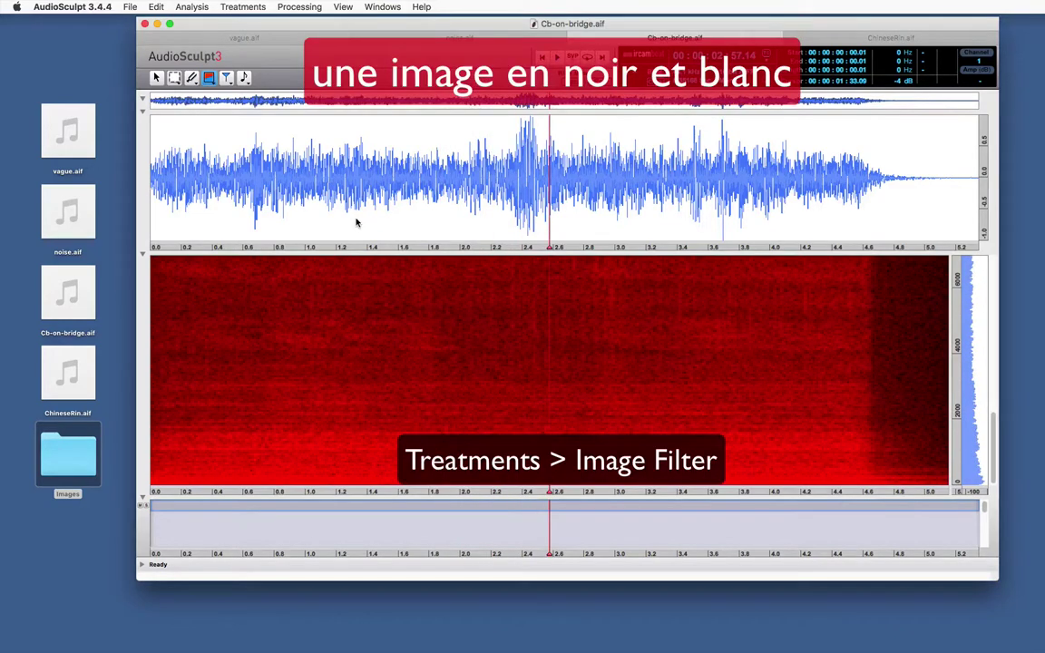
Step: Add an Image Filter treatment to vague.aif using filter-bw.png from the desktop Images folder and preview the processed sound
{"action": "left_click", "coordinate": [247, 38]}
{"action": "left_click", "coordinate": [259, 7]}
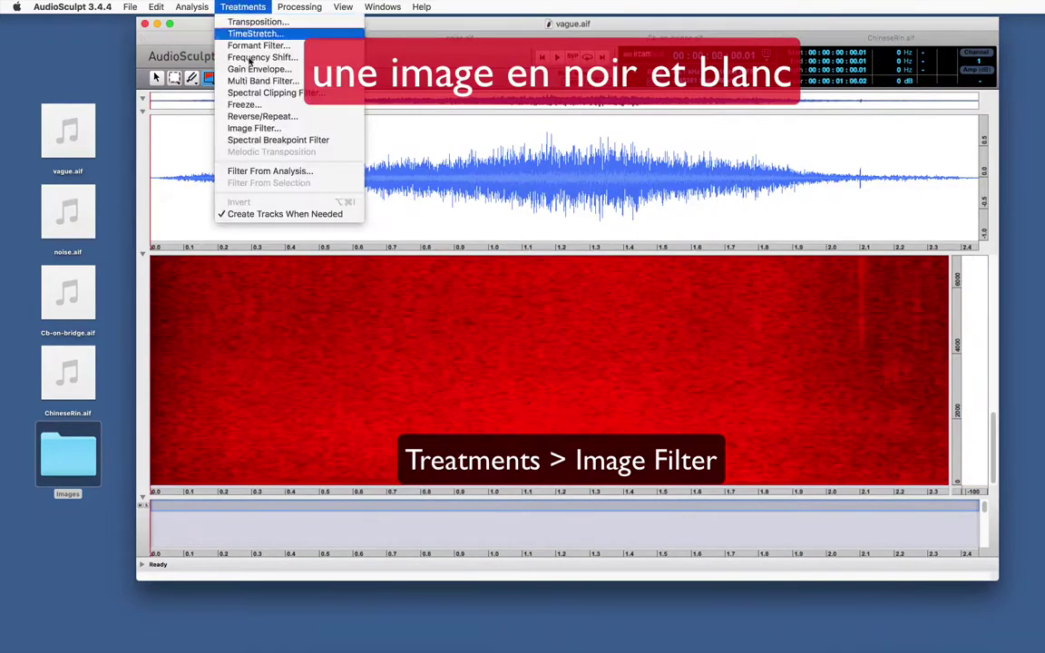
{"action": "left_click", "coordinate": [270, 128]}
{"action": "key", "text": "super+shift+d"}
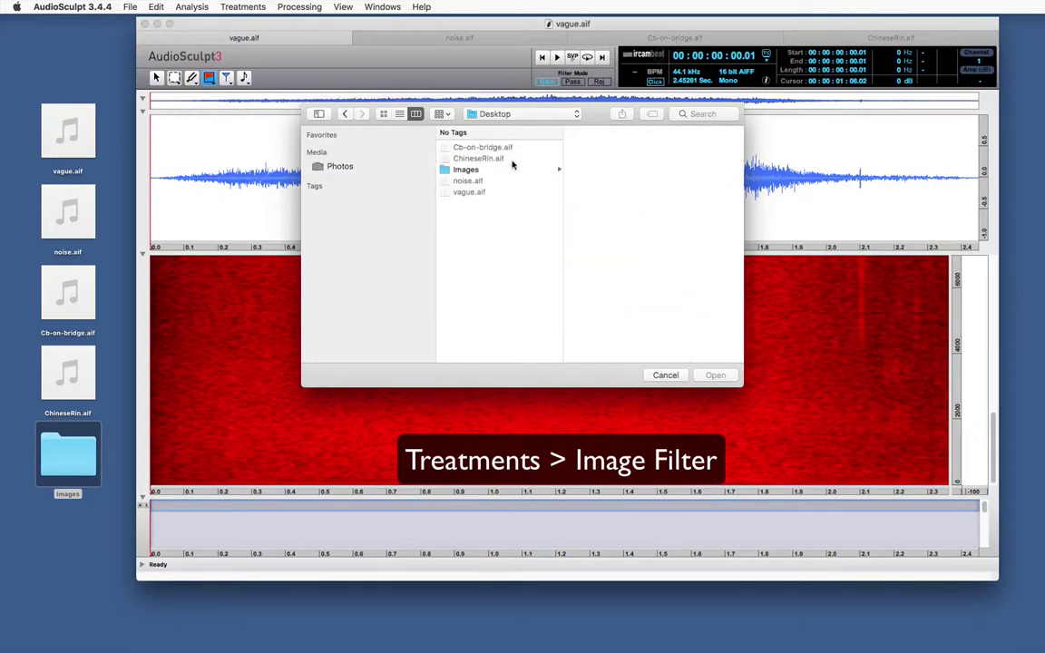
{"action": "left_click", "coordinate": [463, 169]}
{"action": "left_click", "coordinate": [605, 160]}
{"action": "double_click", "coordinate": [605, 161]}
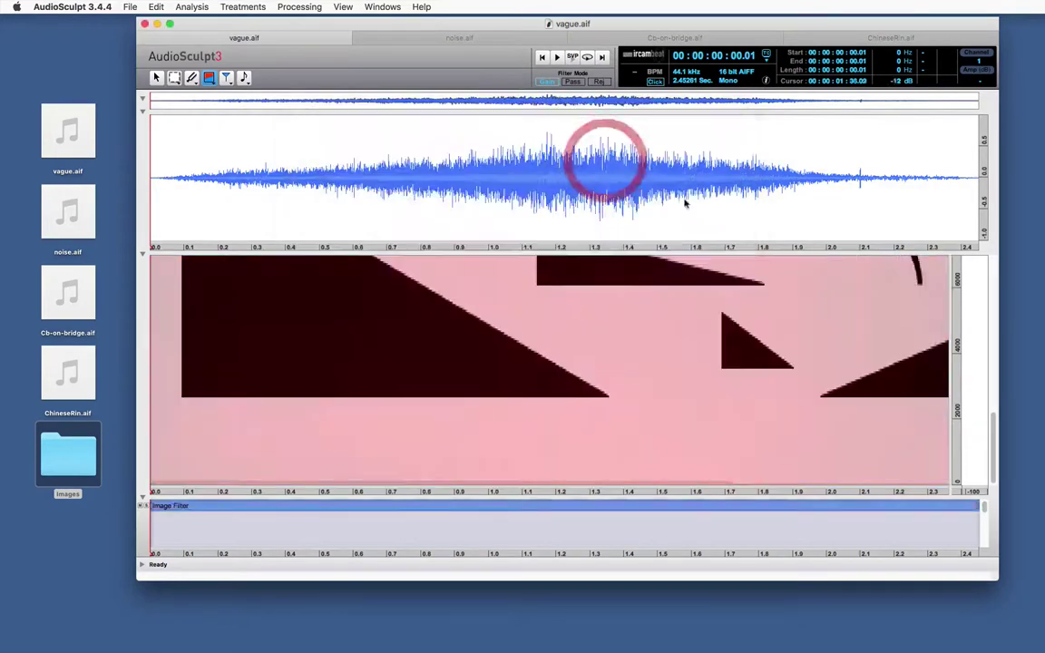
{"action": "double_click", "coordinate": [956, 336]}
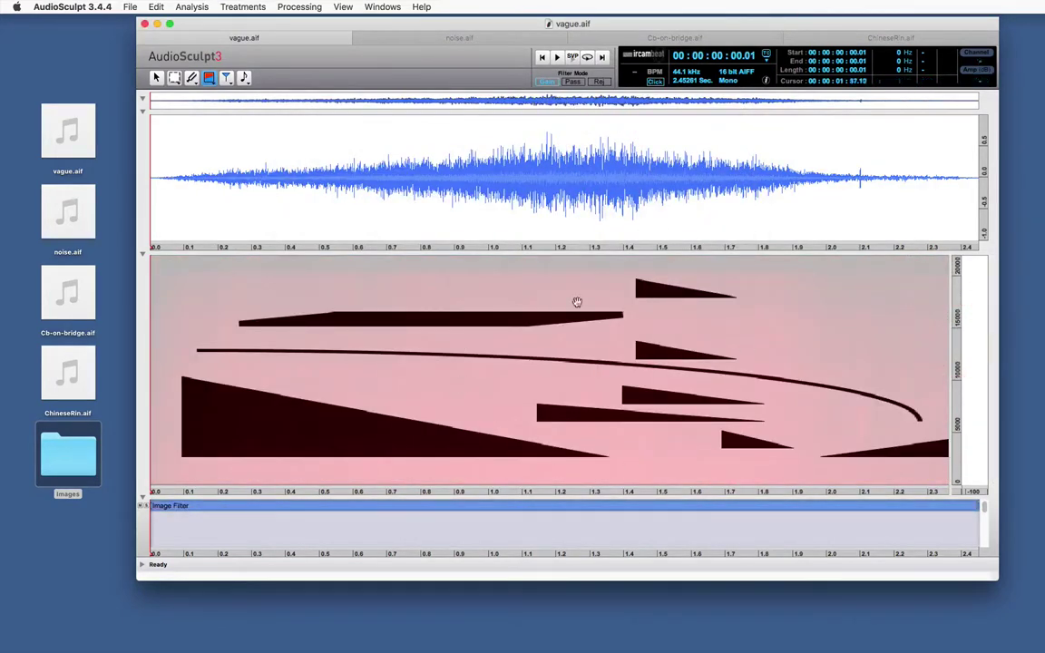
{"action": "left_click", "coordinate": [572, 56]}
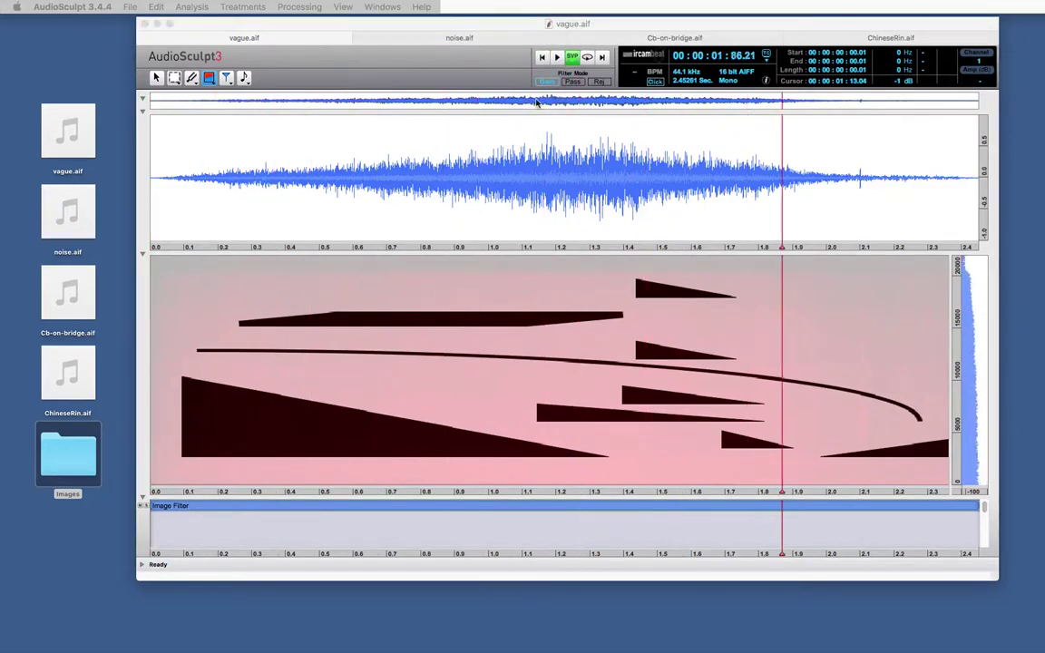
Step: Add an Image Filter treatment with filter-bw.png to noise.aif and preview the processed sound over the full frequency range
{"action": "left_click", "coordinate": [434, 37]}
{"action": "left_click", "coordinate": [238, 6]}
{"action": "left_click", "coordinate": [254, 128]}
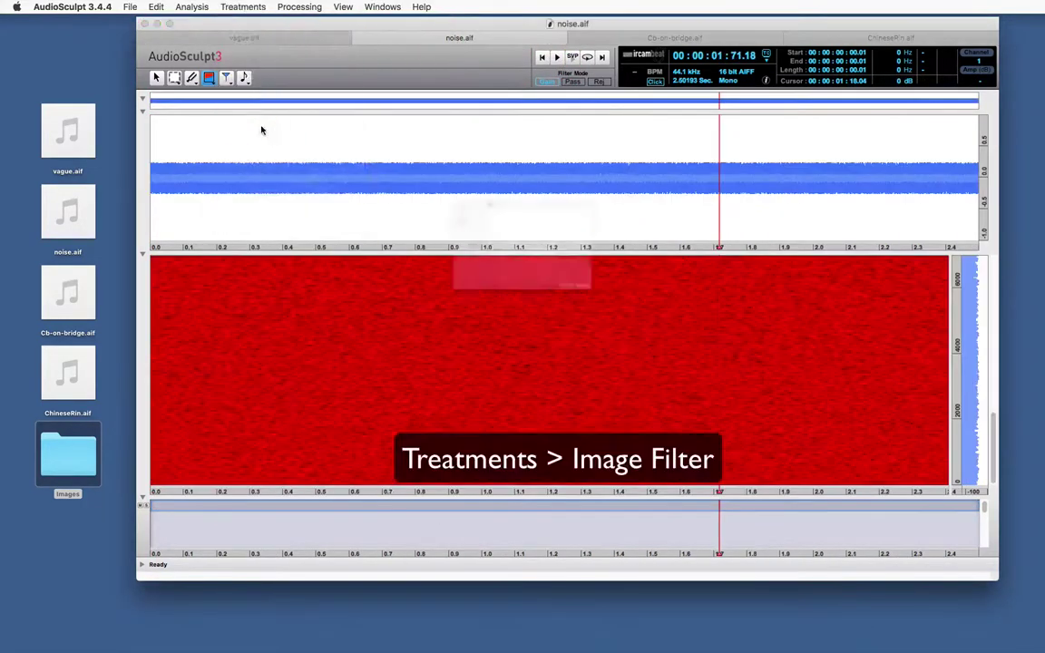
{"action": "left_click", "coordinate": [501, 175]}
{"action": "double_click", "coordinate": [617, 159]}
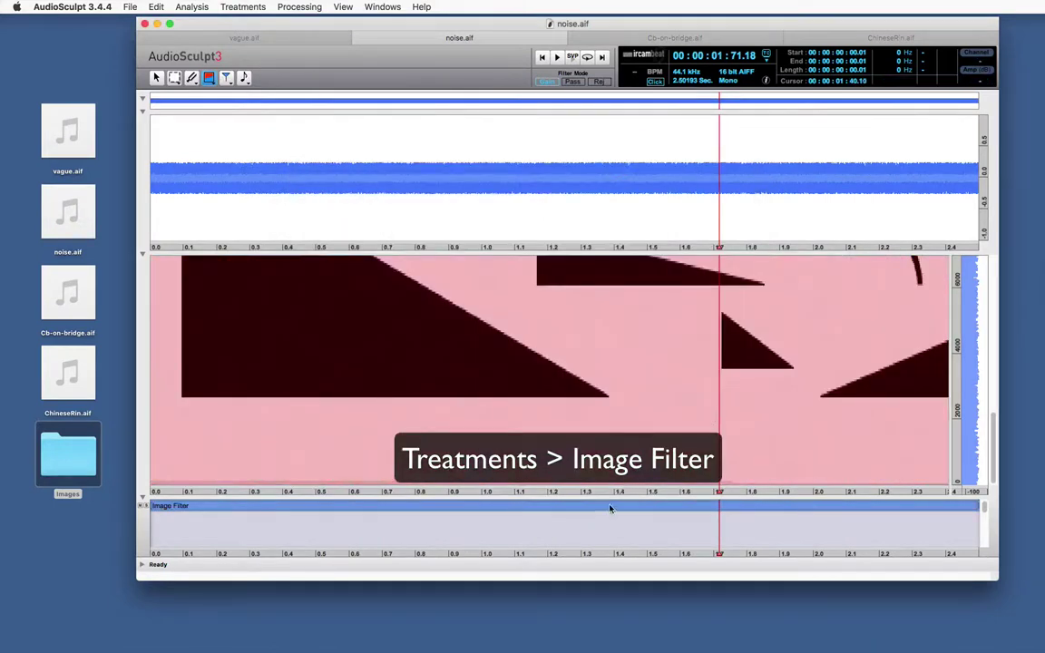
{"action": "key", "text": "space"}
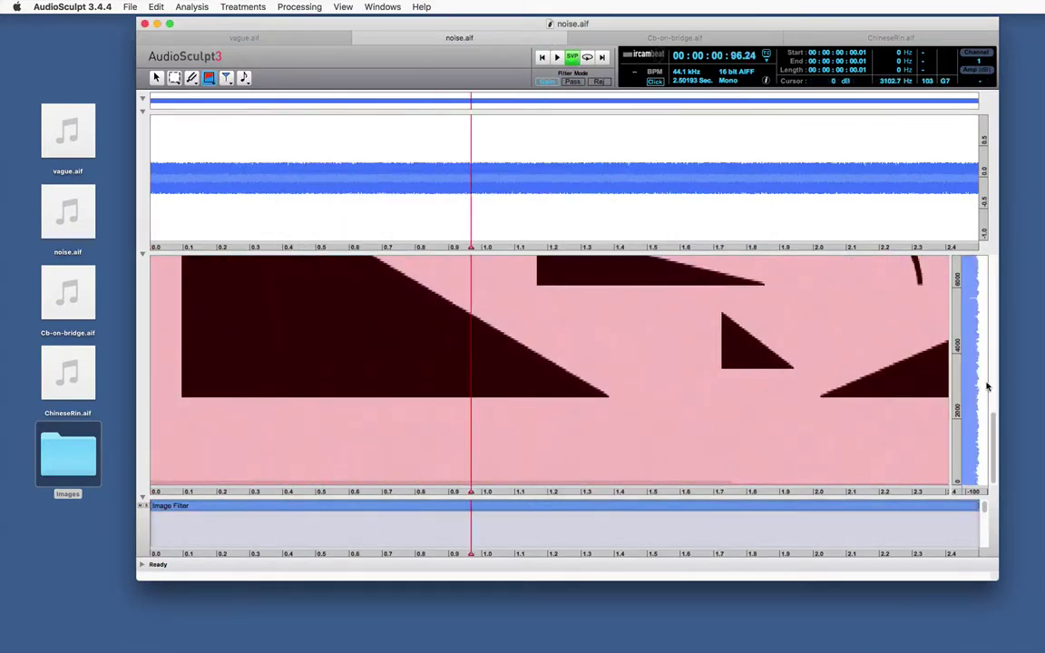
{"action": "double_click", "coordinate": [955, 380]}
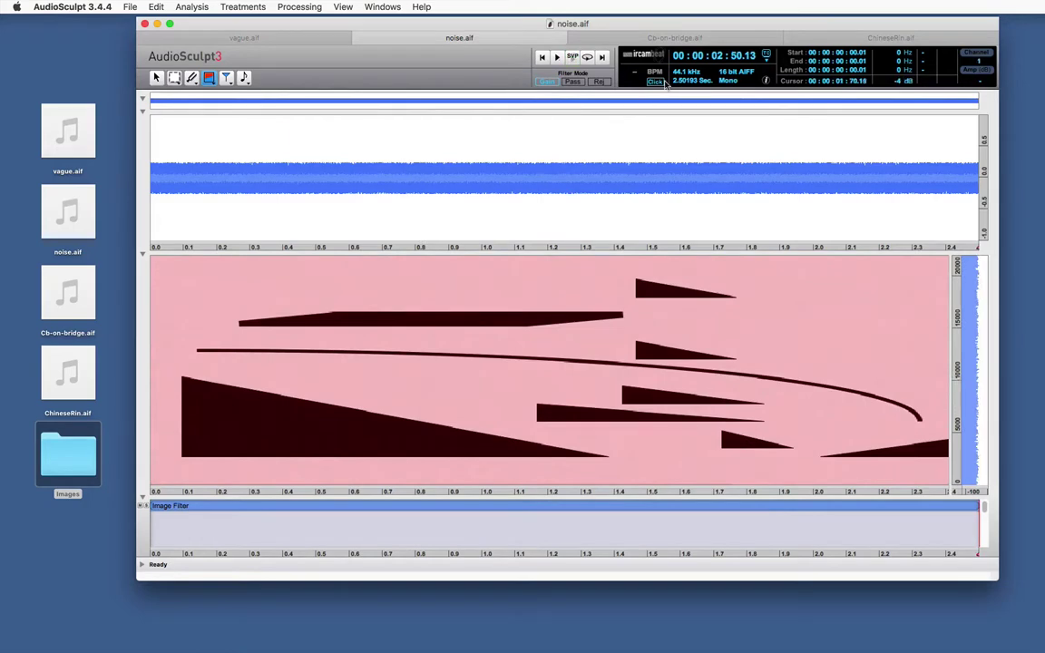
Step: Copy the Image Filter treatment from noise.aif and paste it into Cb-on-bridge.aif
{"action": "left_click", "coordinate": [591, 38]}
{"action": "left_click", "coordinate": [521, 40]}
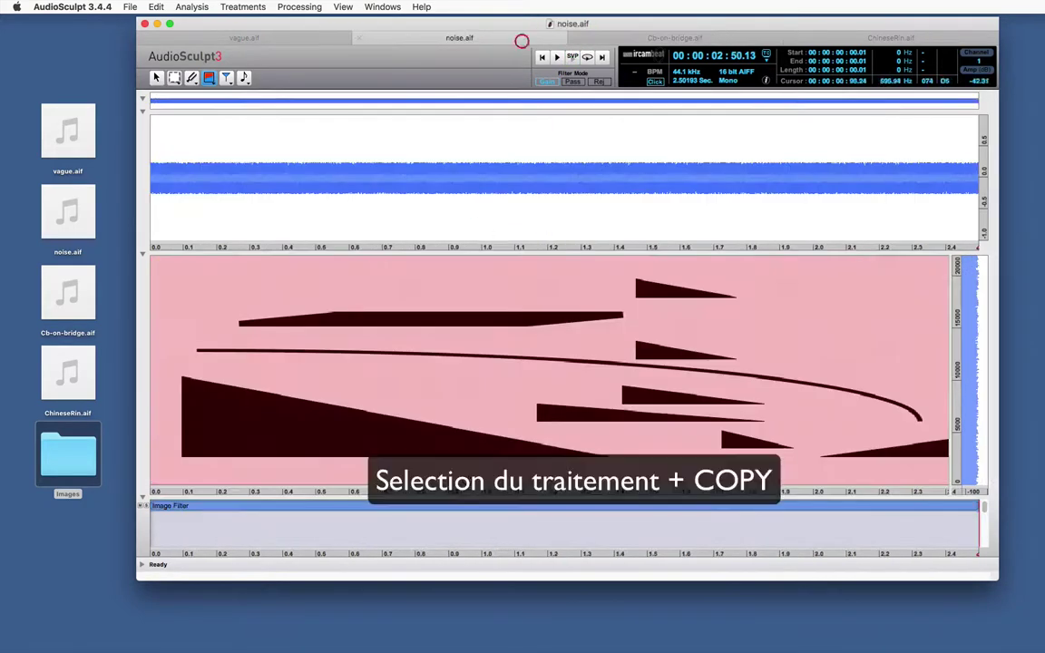
{"action": "left_click", "coordinate": [459, 505]}
{"action": "key", "text": "super+c"}
{"action": "left_click", "coordinate": [601, 39]}
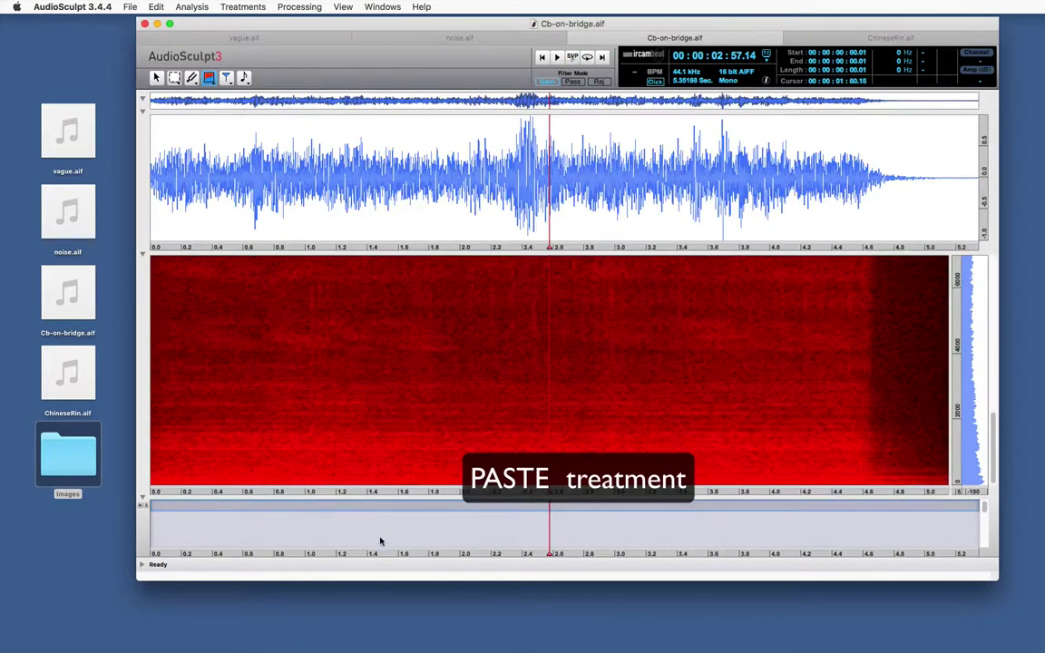
{"action": "key", "text": "super+v"}
Step: Move the pasted Image Filter to the beginning of Cb-on-bridge.aif and preview the processed sound
{"action": "right_click", "coordinate": [573, 507]}
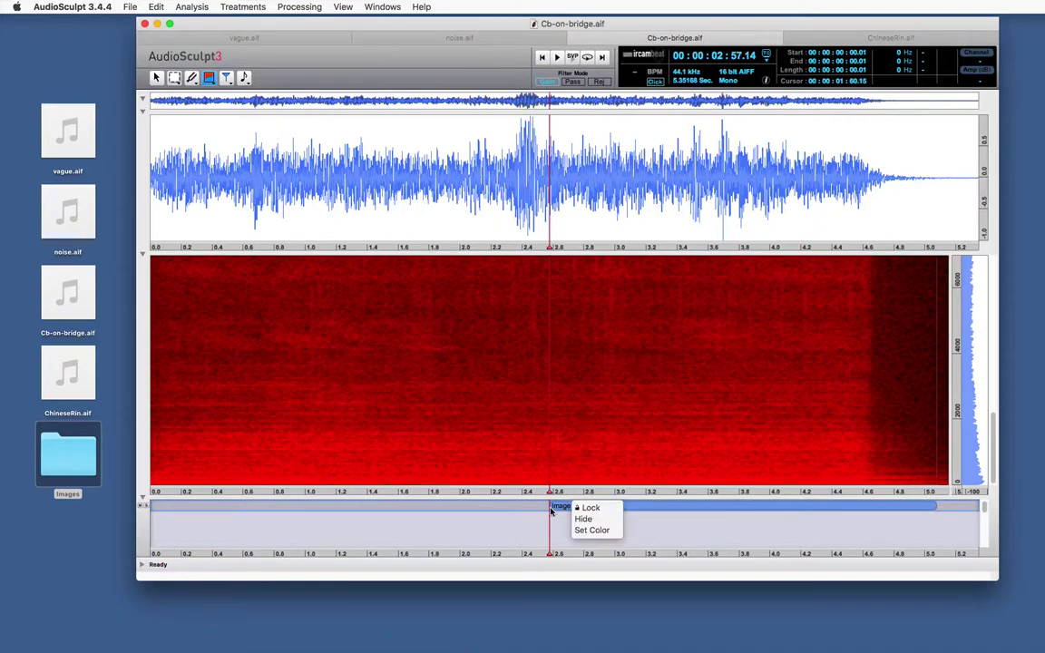
{"action": "left_click", "coordinate": [551, 512]}
{"action": "double_click", "coordinate": [568, 506]}
{"action": "key", "text": "Return"}
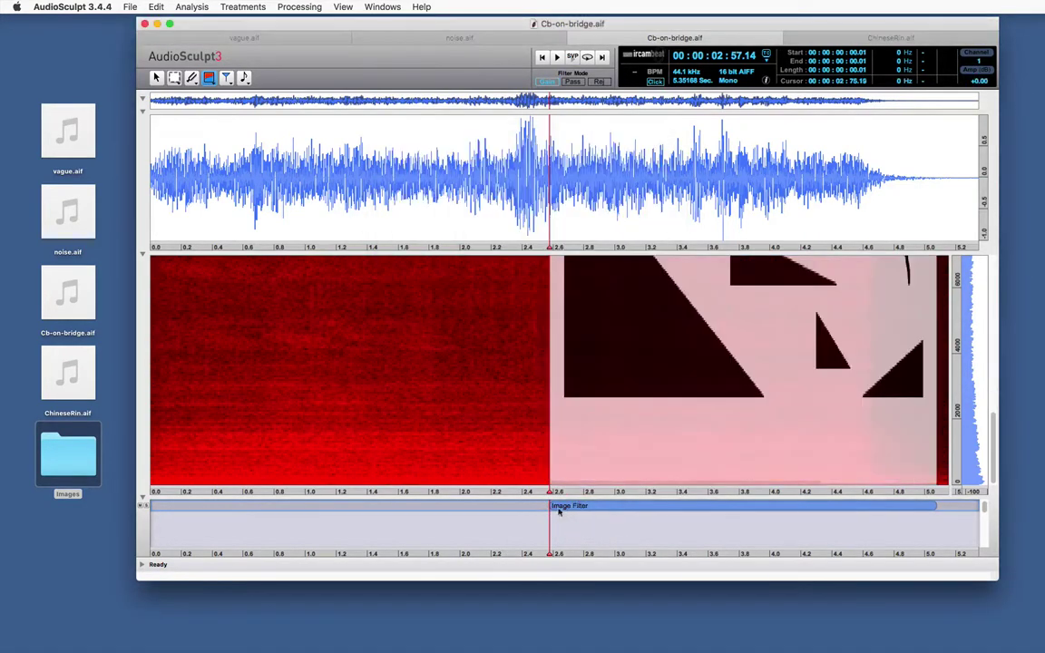
{"action": "left_click_drag", "start_coordinate": [559, 512], "coordinate": [152, 508]}
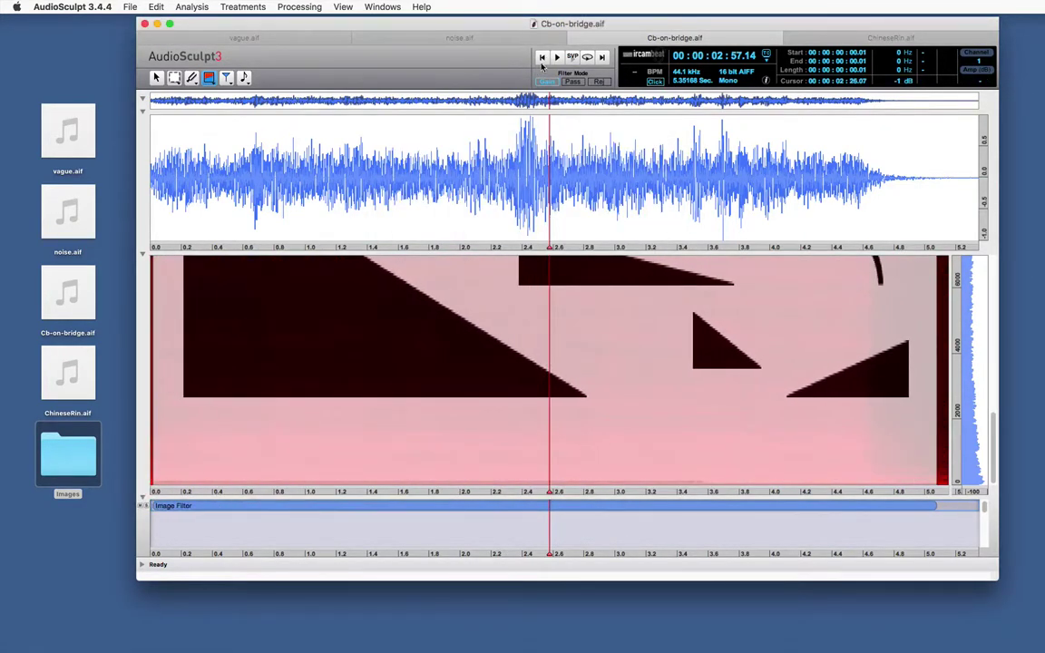
{"action": "left_click", "coordinate": [573, 57]}
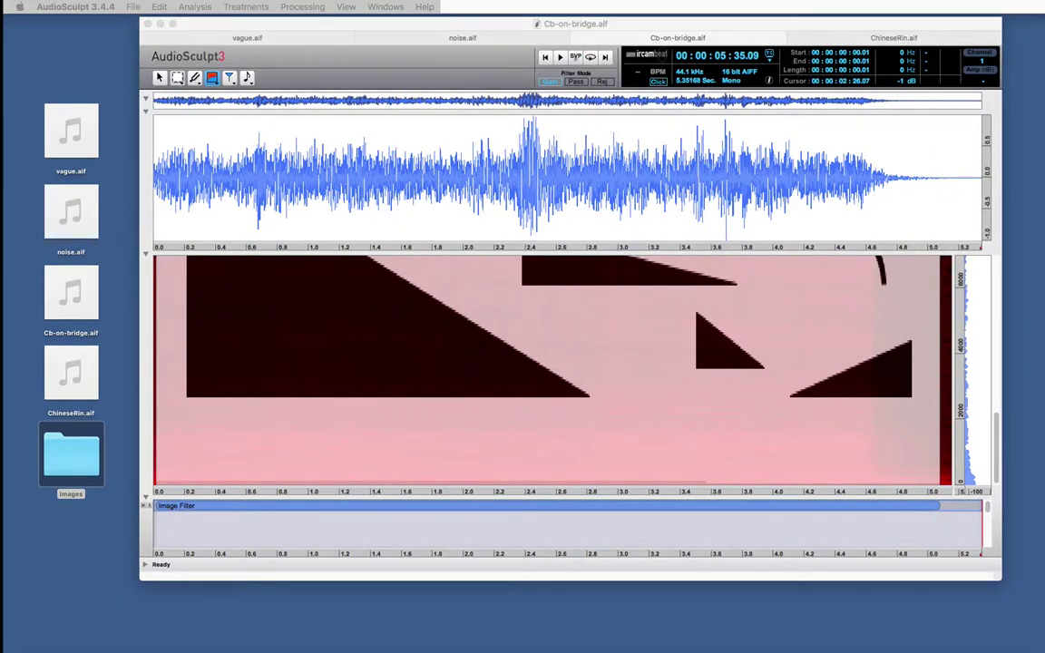
{"action": "left_click", "coordinate": [960, 326]}
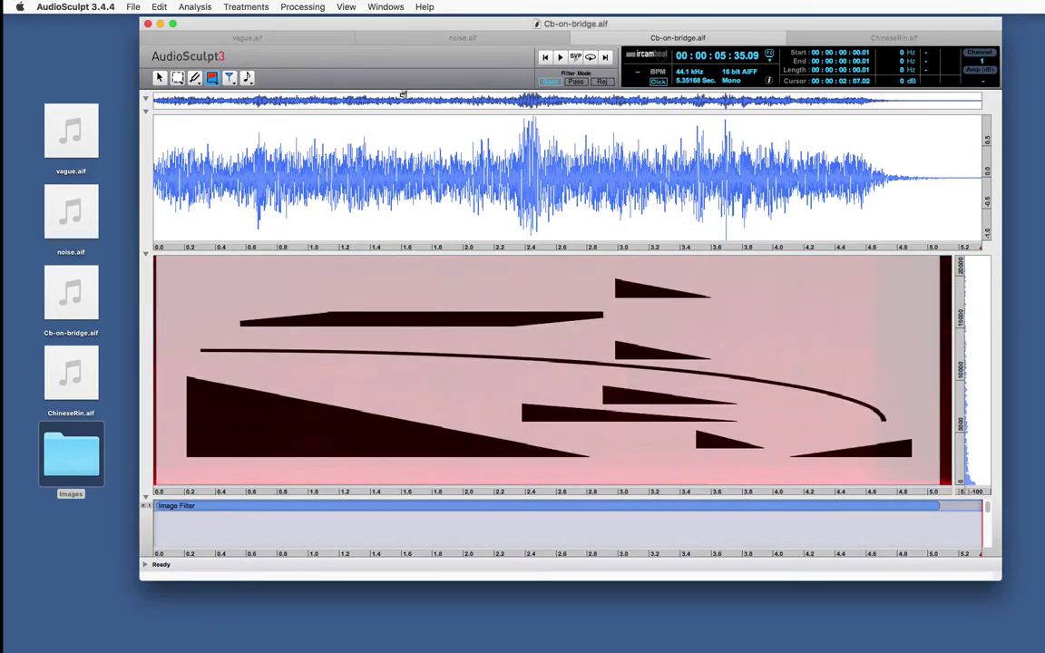
Step: Change the source image of vague.aif's Image Filter to flavin.jpg and preview the processed sound from the beginning
{"action": "left_click", "coordinate": [294, 37]}
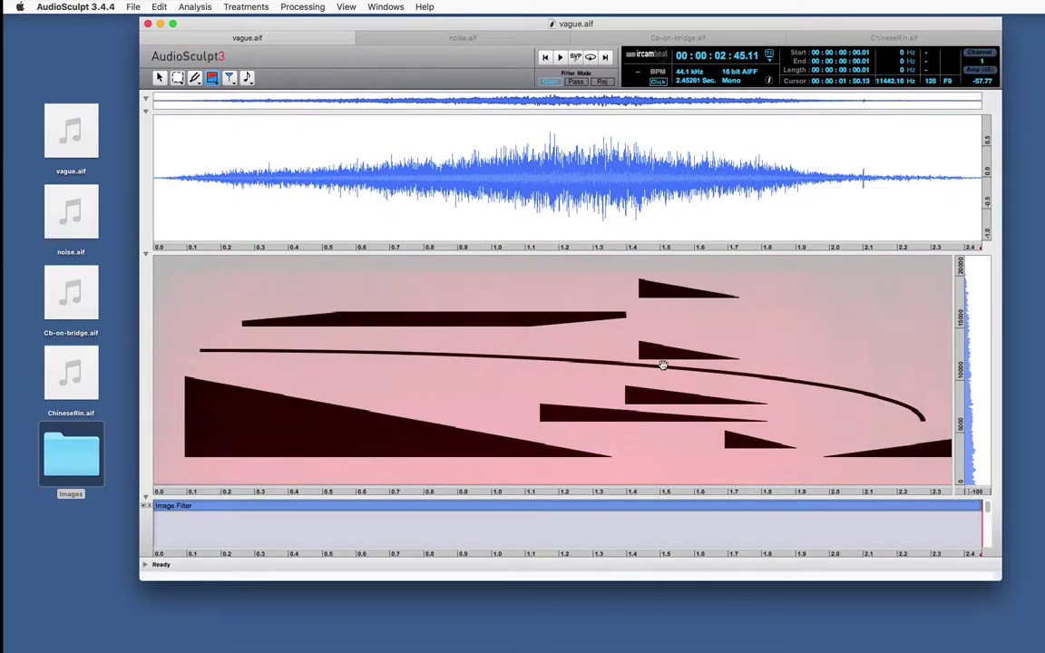
{"action": "double_click", "coordinate": [573, 508]}
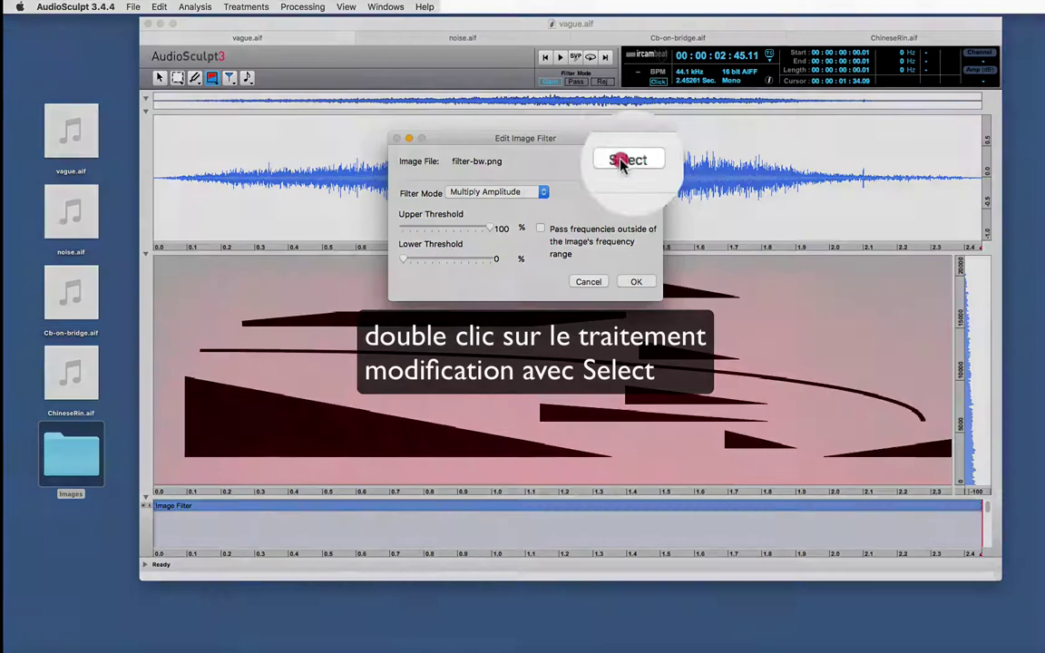
{"action": "left_click", "coordinate": [629, 162]}
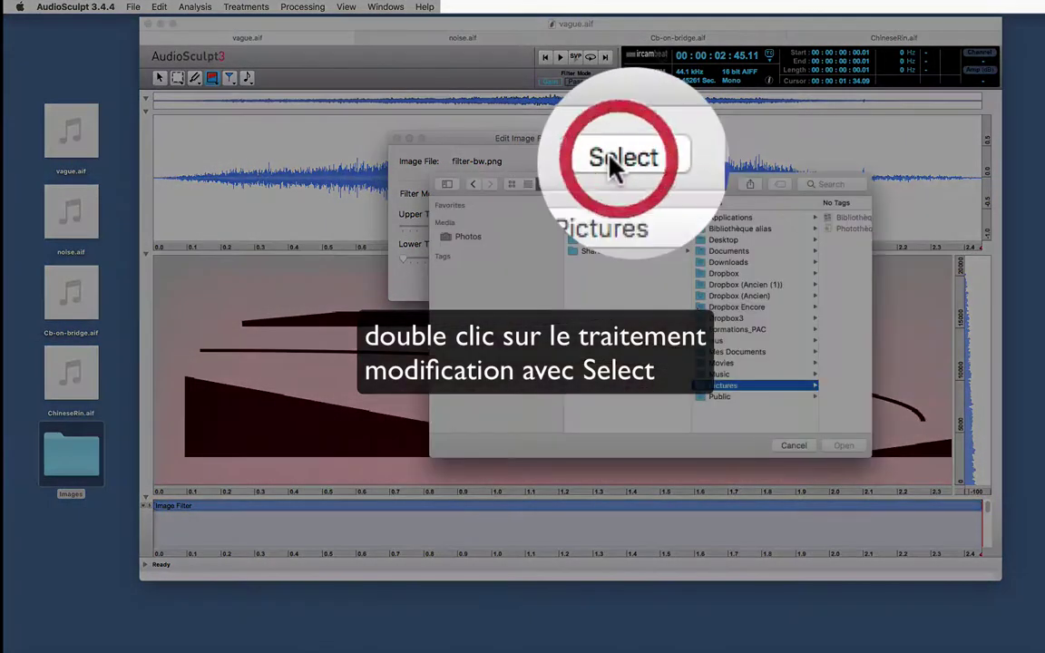
{"action": "key", "text": "super+shift+d"}
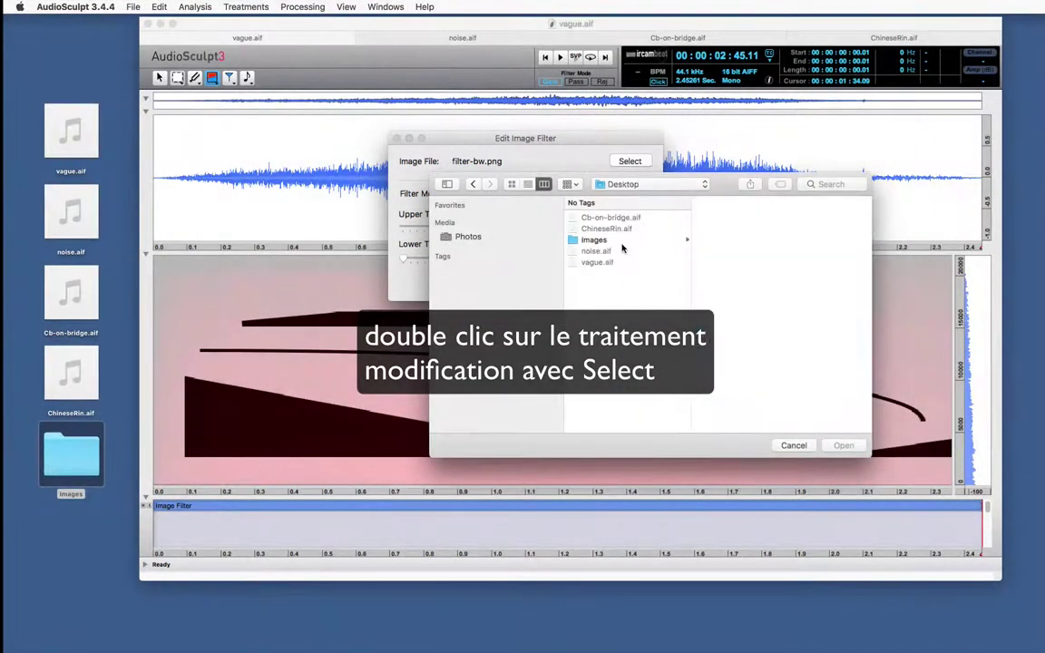
{"action": "left_click", "coordinate": [624, 241]}
{"action": "double_click", "coordinate": [737, 240]}
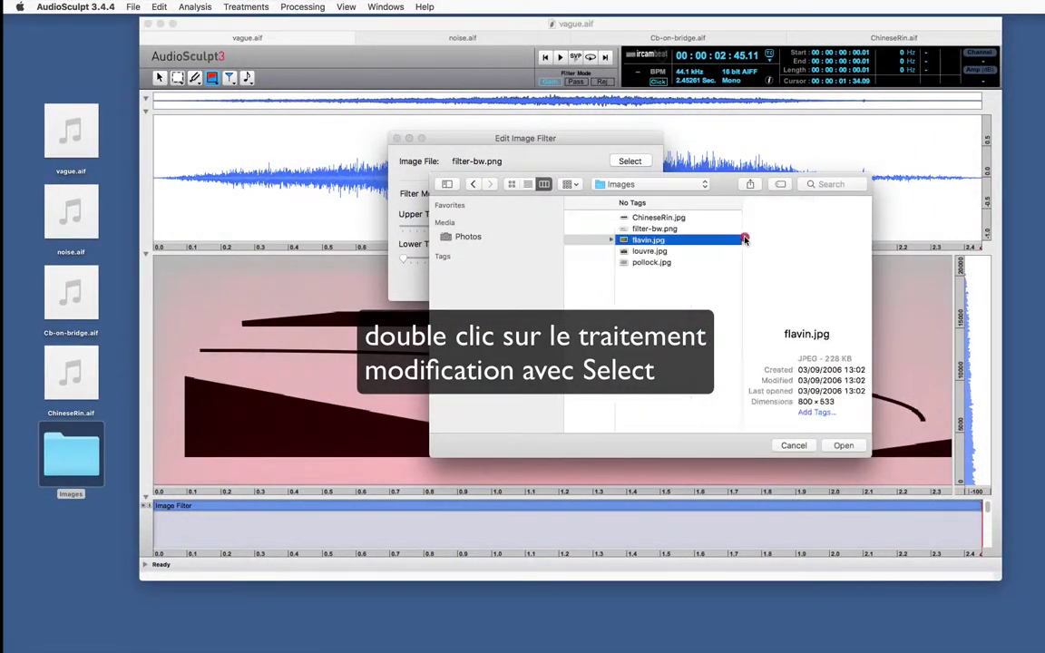
{"action": "left_click", "coordinate": [640, 282]}
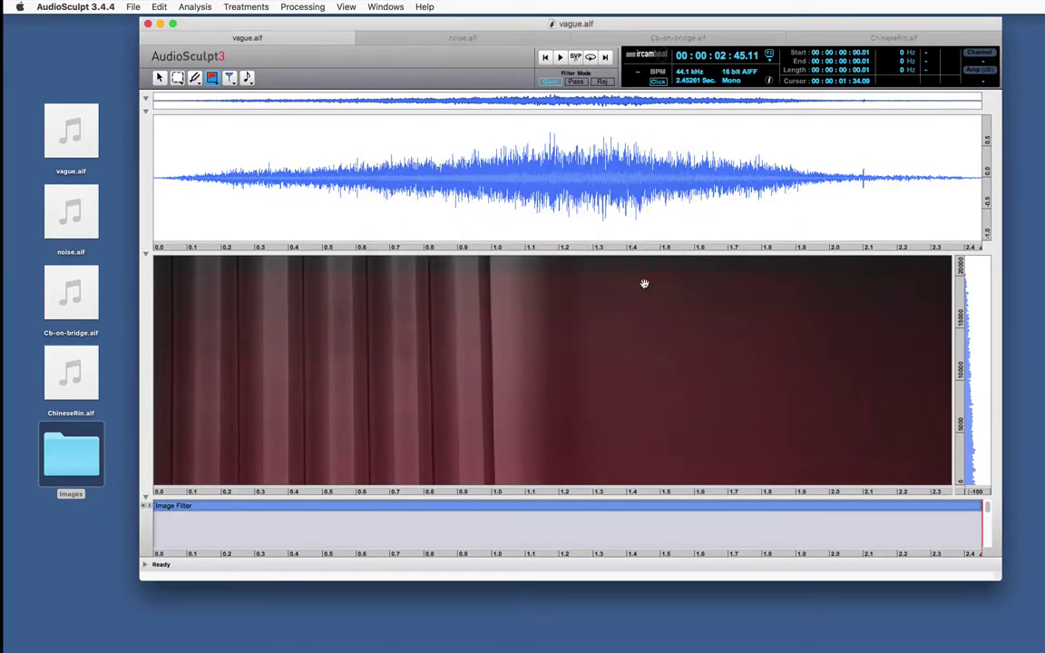
{"action": "left_click", "coordinate": [545, 58]}
{"action": "left_click", "coordinate": [576, 58]}
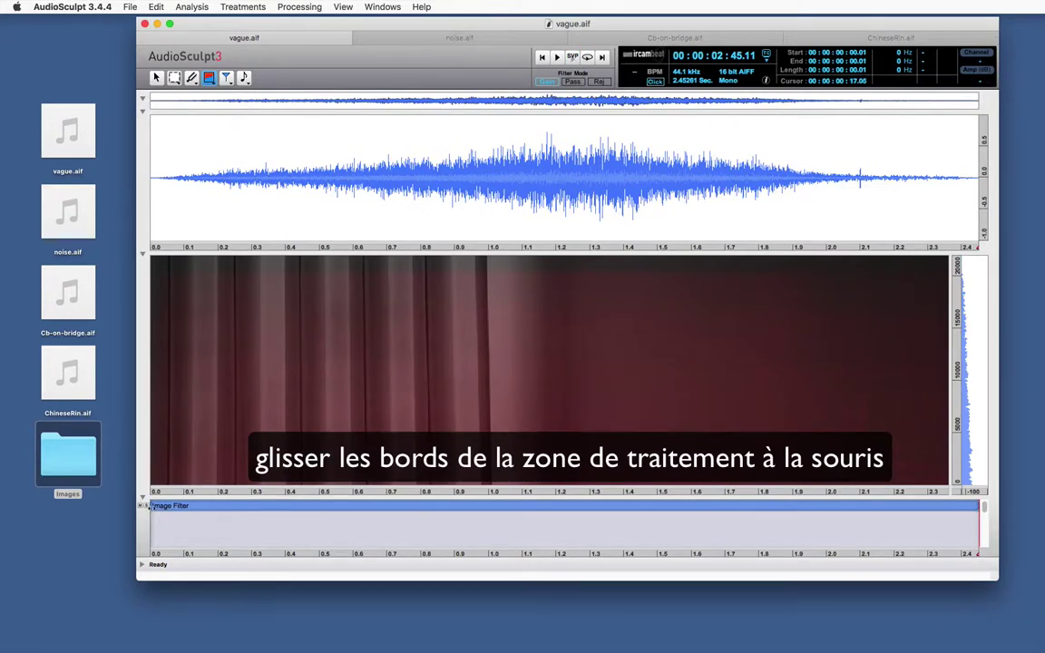
Step: Shorten the Image Filter on vague.aif to run from about 0.8 to 1.7 s and preview the processed sound
{"action": "left_click_drag", "start_coordinate": [150, 506], "coordinate": [419, 506]}
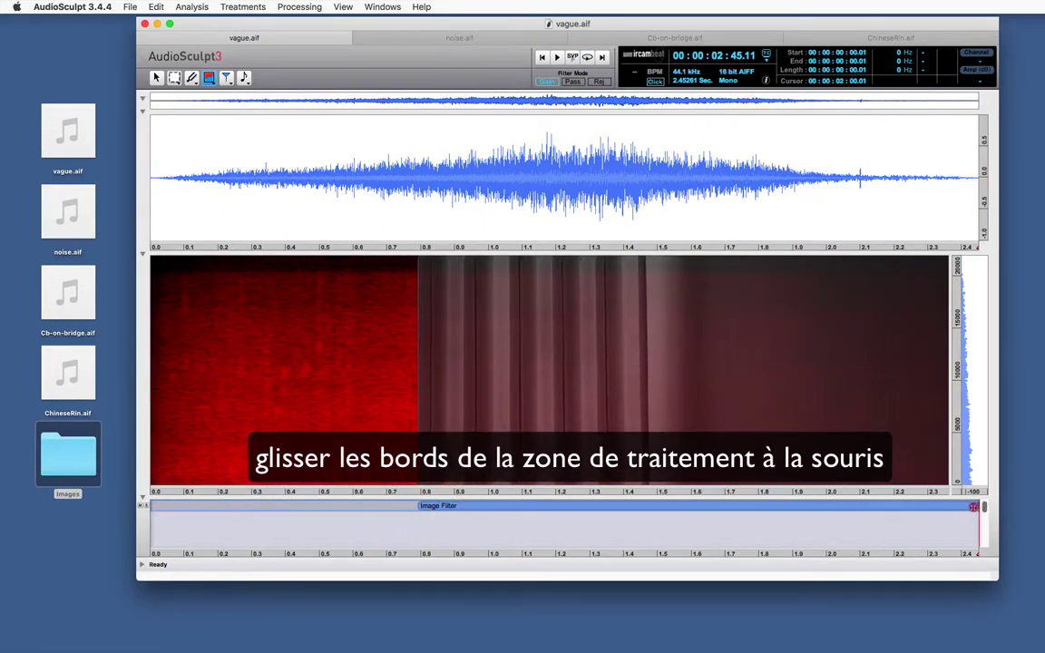
{"action": "left_click_drag", "start_coordinate": [973, 506], "coordinate": [720, 506]}
{"action": "left_click", "coordinate": [569, 58]}
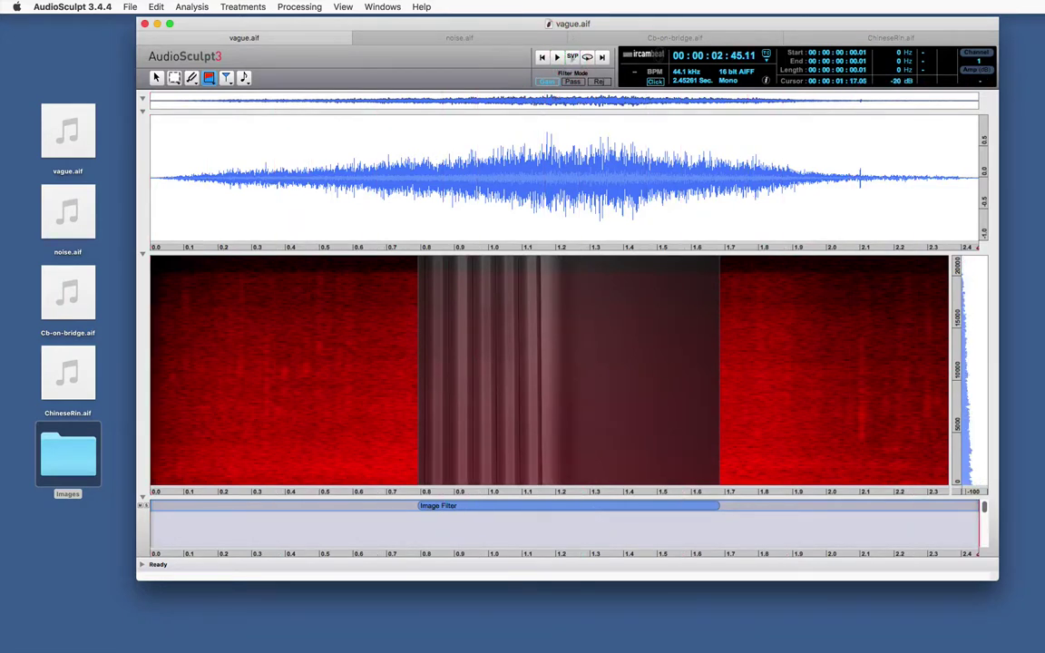
{"action": "left_click", "coordinate": [646, 37]}
{"action": "double_click", "coordinate": [535, 508]}
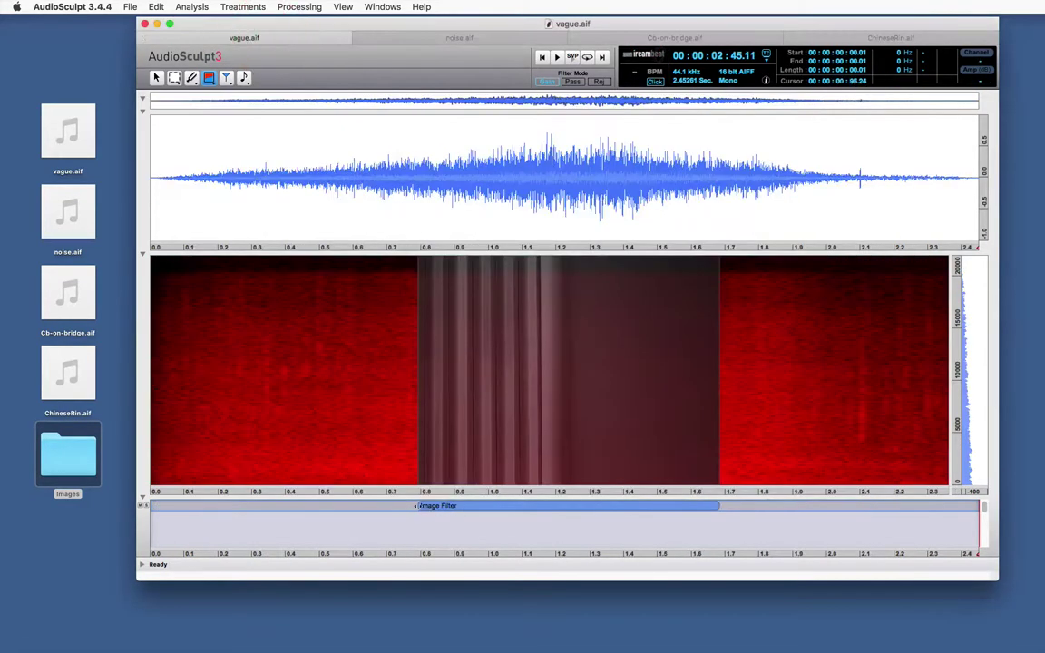
Step: Extend the Image Filter across nearly all of vague.aif, set its source image to louvre.jpg and preview the sound
{"action": "left_click_drag", "start_coordinate": [417, 505], "coordinate": [152, 505]}
{"action": "left_click_drag", "start_coordinate": [718, 505], "coordinate": [970, 524]}
{"action": "double_click", "coordinate": [731, 506]}
{"action": "left_click", "coordinate": [626, 161]}
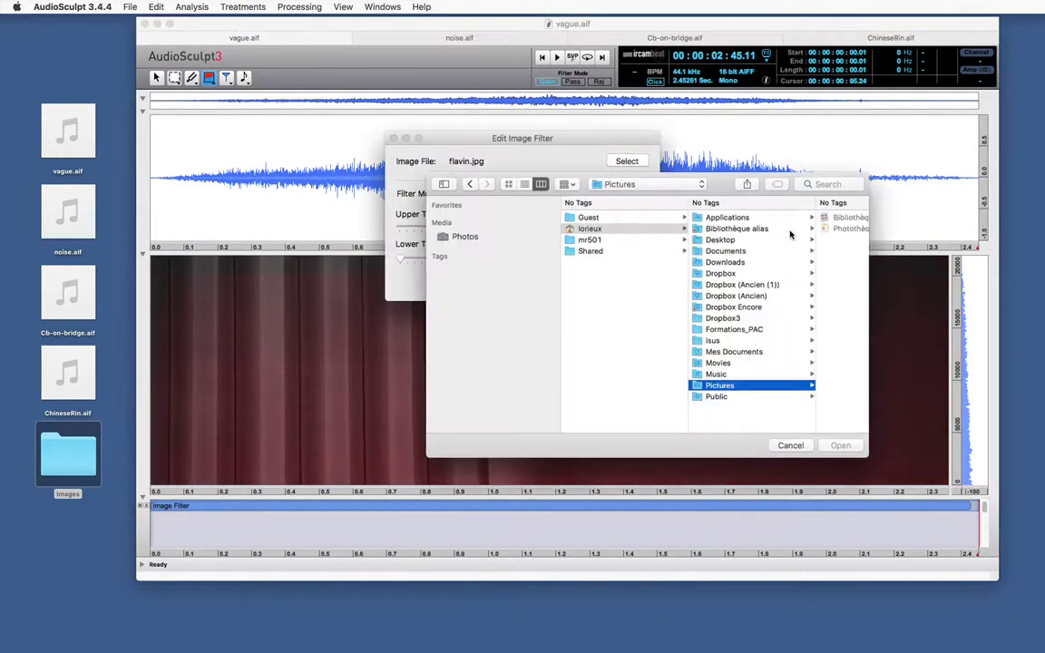
{"action": "double_click", "coordinate": [723, 250]}
{"action": "left_click", "coordinate": [634, 277]}
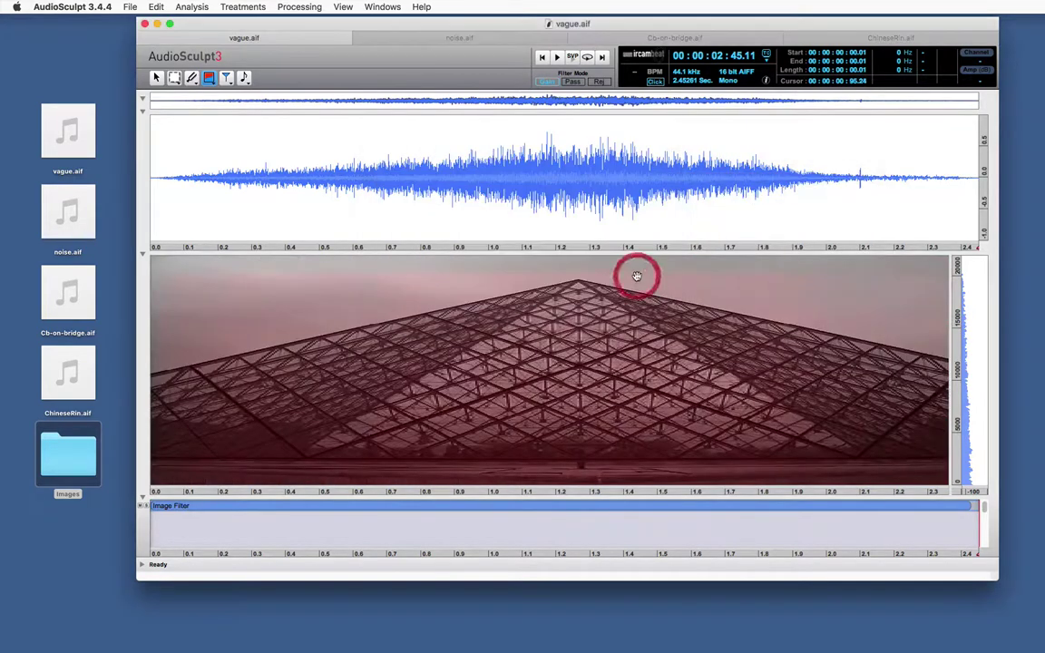
{"action": "left_click", "coordinate": [572, 57]}
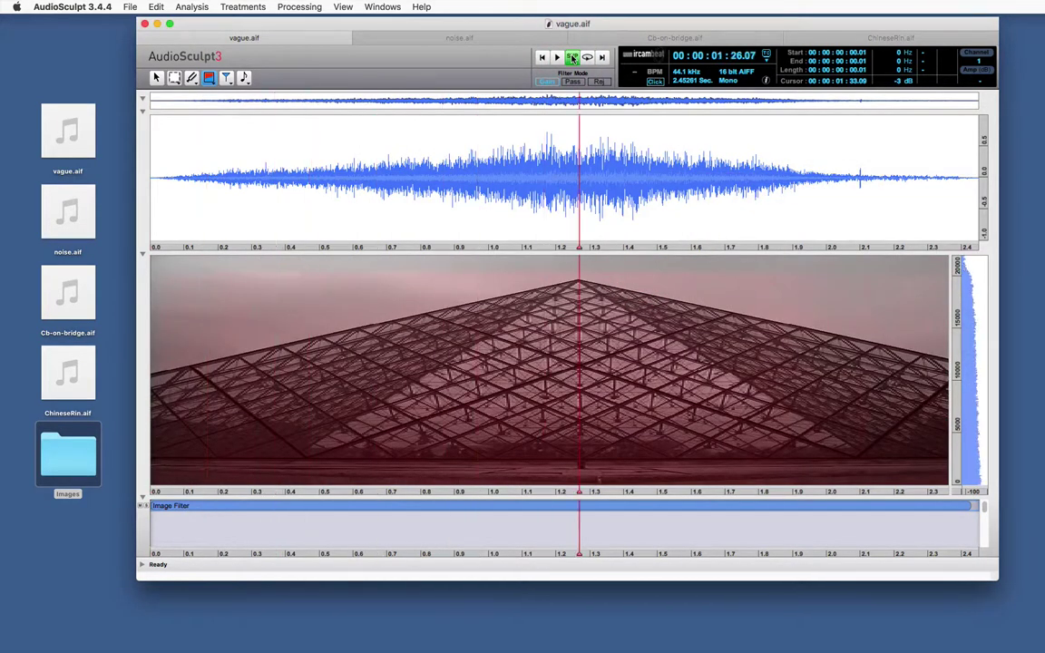
Step: Replace the source image of vague.aif's Image Filter with pollock.jpg and preview the processed sound
{"action": "double_click", "coordinate": [539, 503]}
{"action": "left_click", "coordinate": [627, 160]}
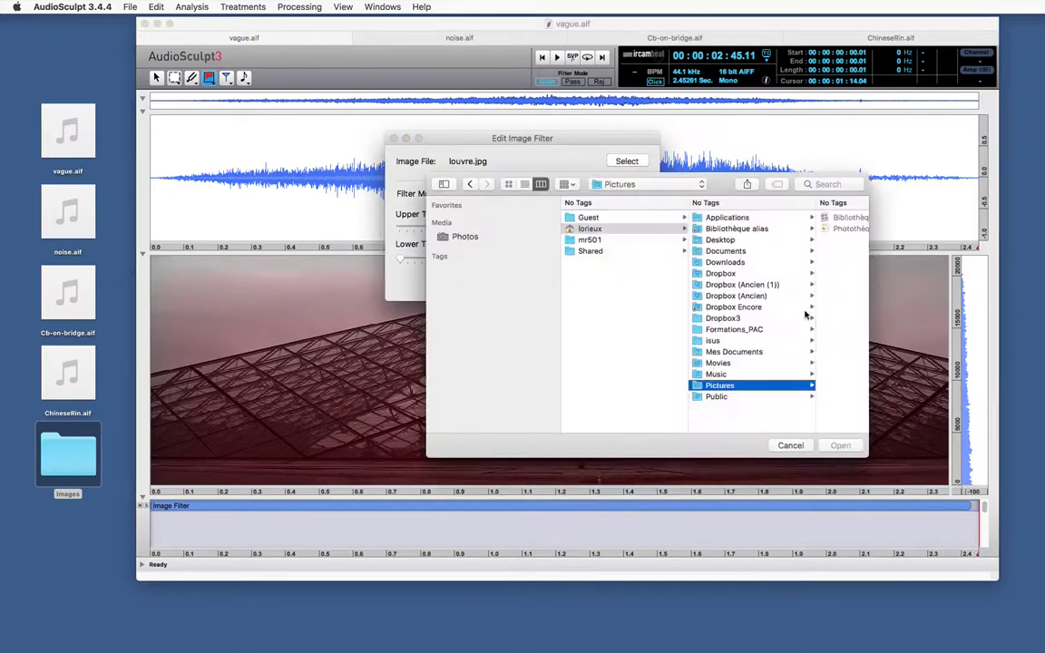
{"action": "double_click", "coordinate": [737, 265]}
{"action": "left_click", "coordinate": [635, 279]}
{"action": "left_click", "coordinate": [572, 57]}
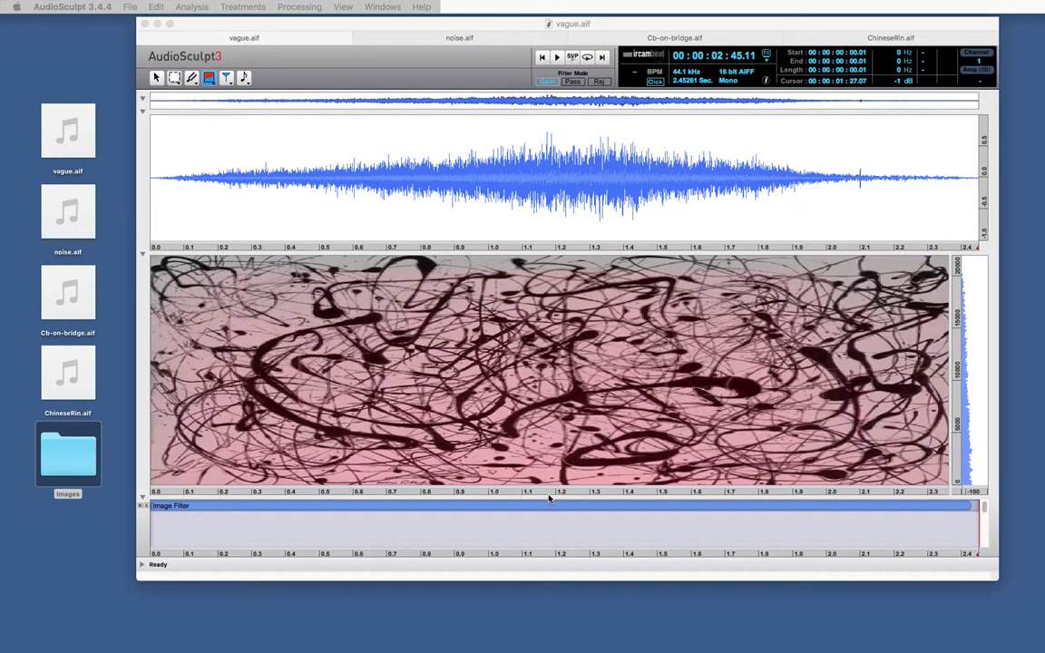
Step: Play ChineseRin.aif from its beginning to hear the sound behind its sonogram
{"action": "left_click", "coordinate": [870, 38]}
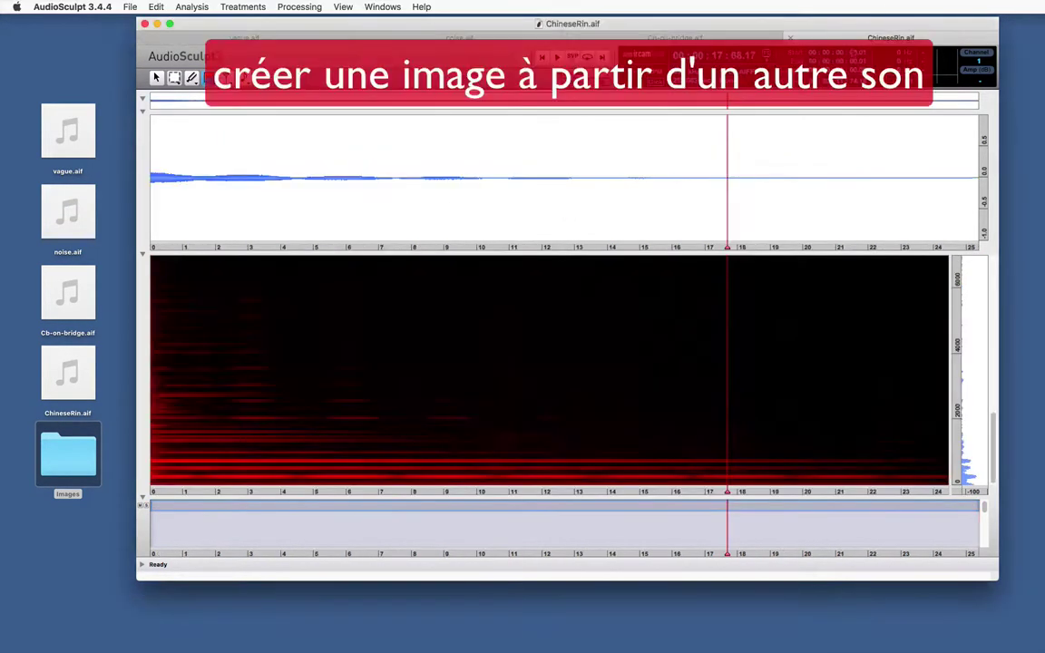
{"action": "left_click", "coordinate": [543, 57]}
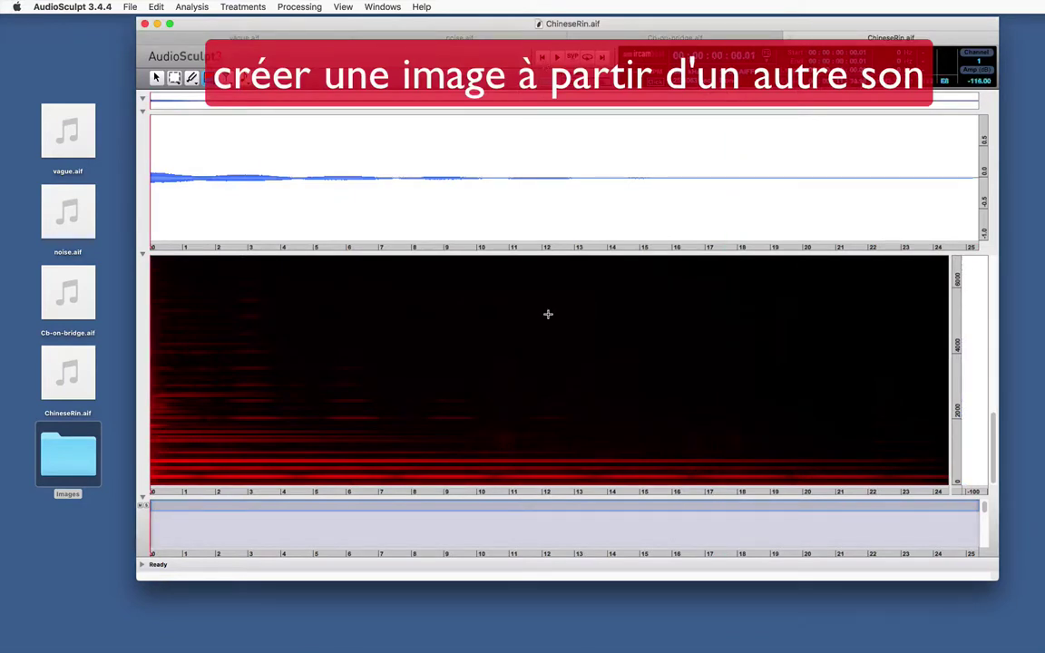
{"action": "key", "text": "space"}
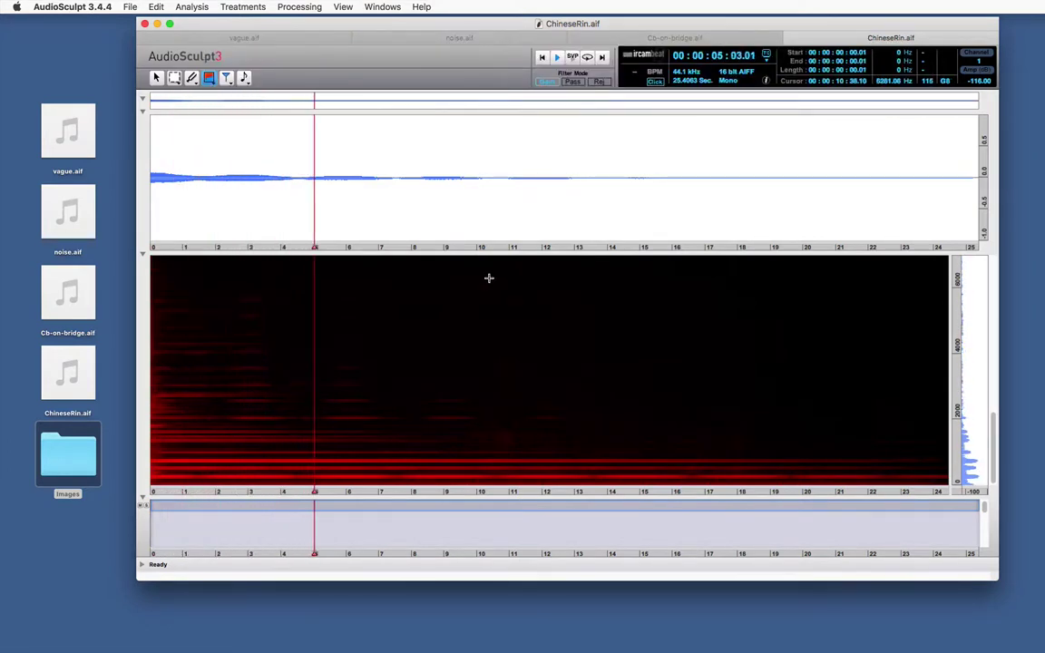
Step: Export the sonogram of ChineseRin.aif as an image file
{"action": "left_click", "coordinate": [130, 7]}
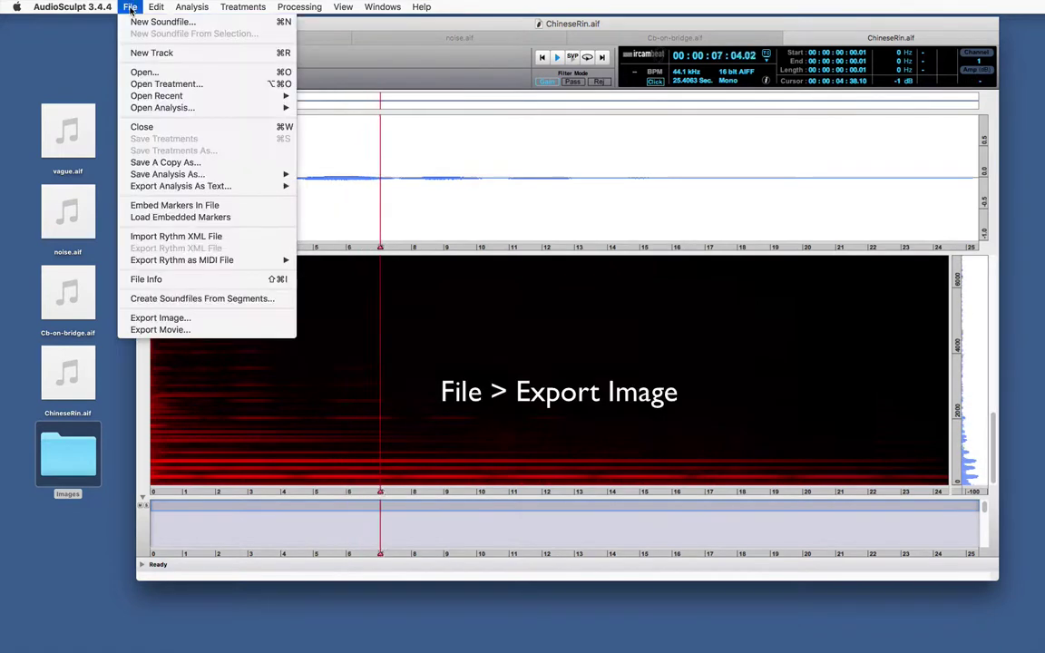
{"action": "left_click", "coordinate": [215, 318]}
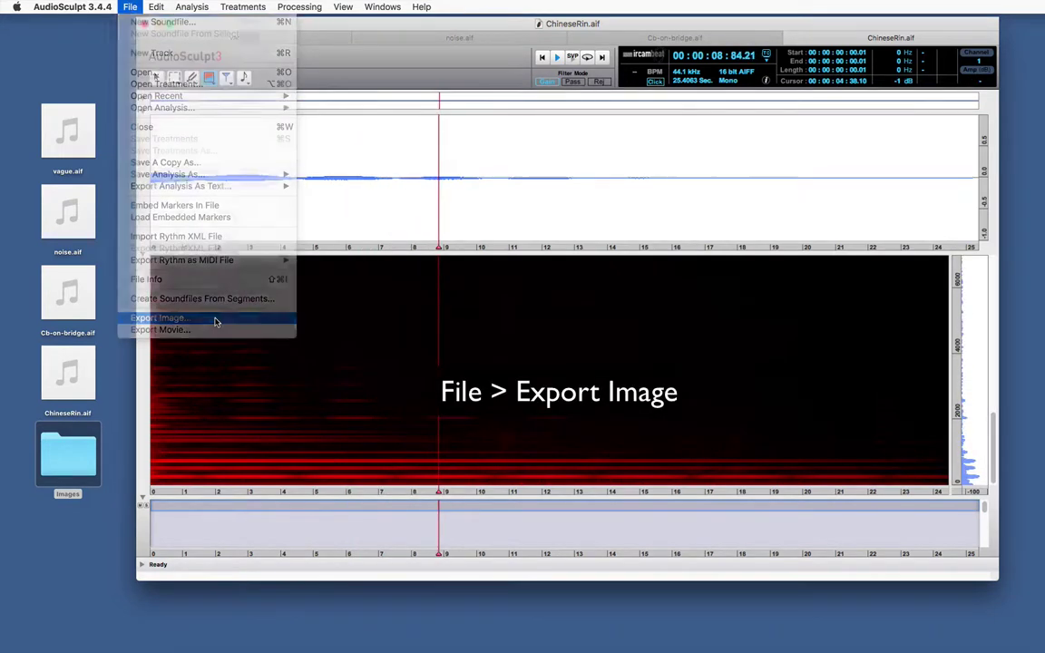
{"action": "left_click", "coordinate": [580, 265]}
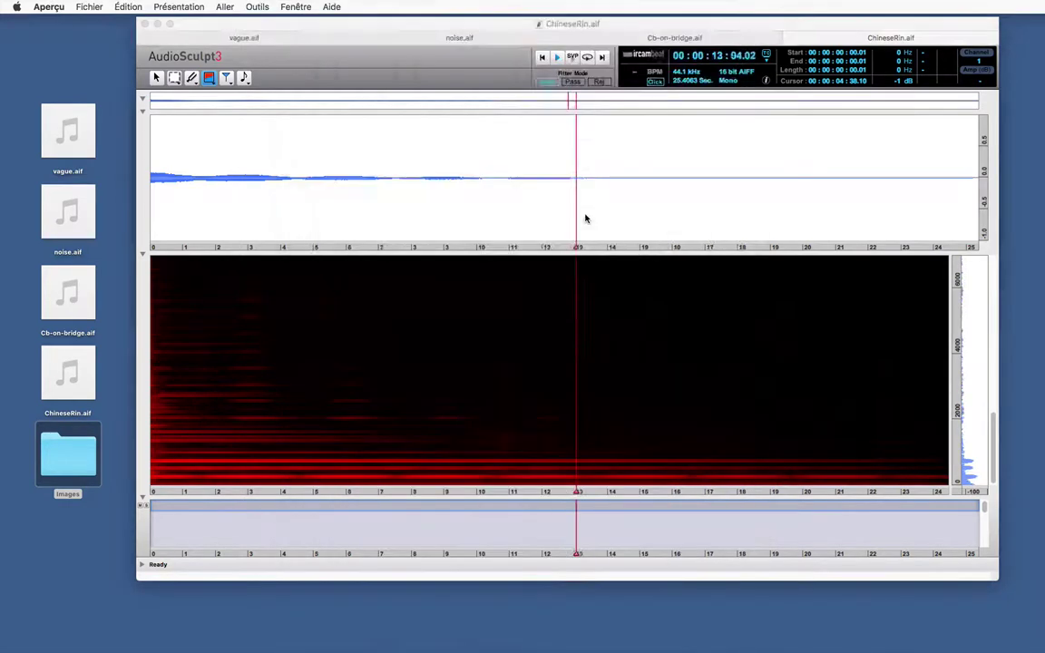
Step: Set ChineseRin.jpg from the Images folder as the source image of vague.aif's Image Filter and preview the sound from the start
{"action": "left_click", "coordinate": [273, 42]}
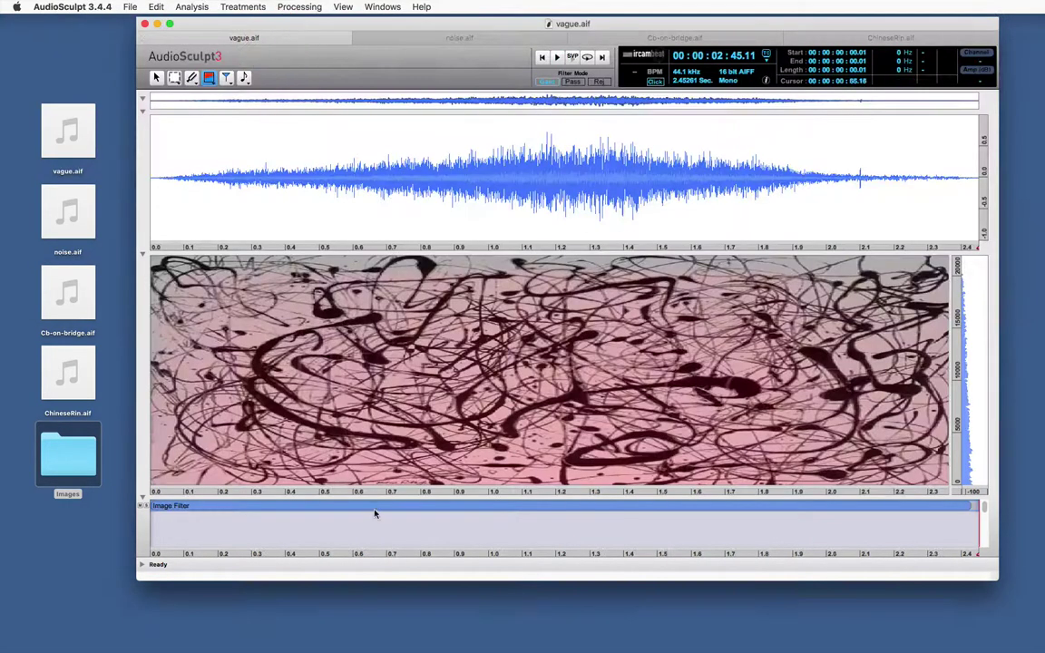
{"action": "double_click", "coordinate": [375, 511]}
{"action": "left_click", "coordinate": [627, 161]}
{"action": "left_click", "coordinate": [616, 240]}
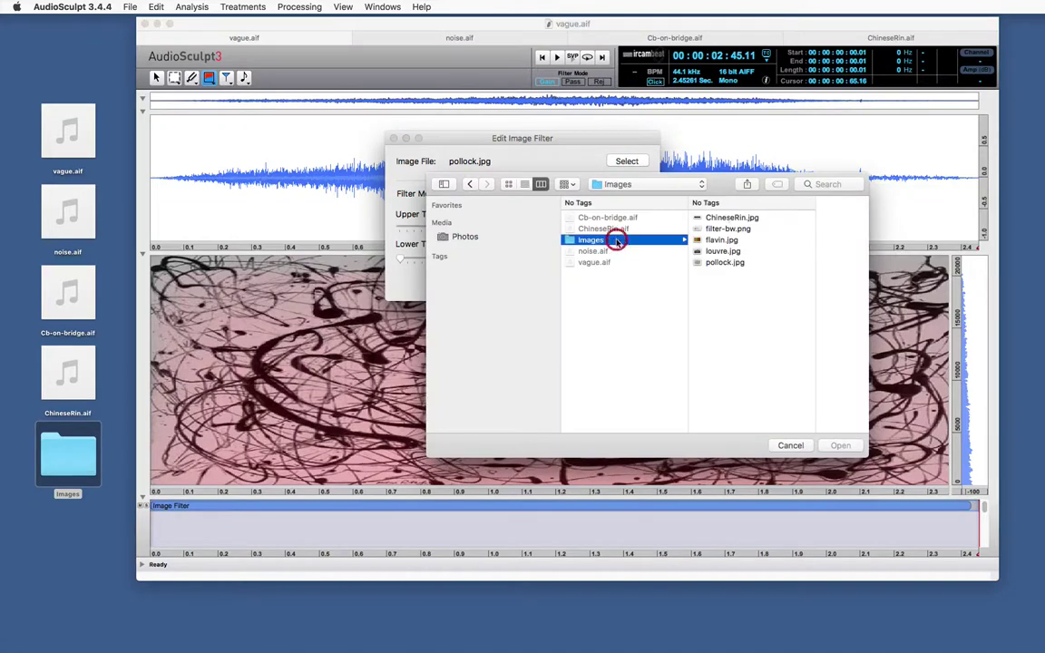
{"action": "left_click", "coordinate": [726, 218]}
{"action": "double_click", "coordinate": [726, 218]}
{"action": "left_click", "coordinate": [629, 279]}
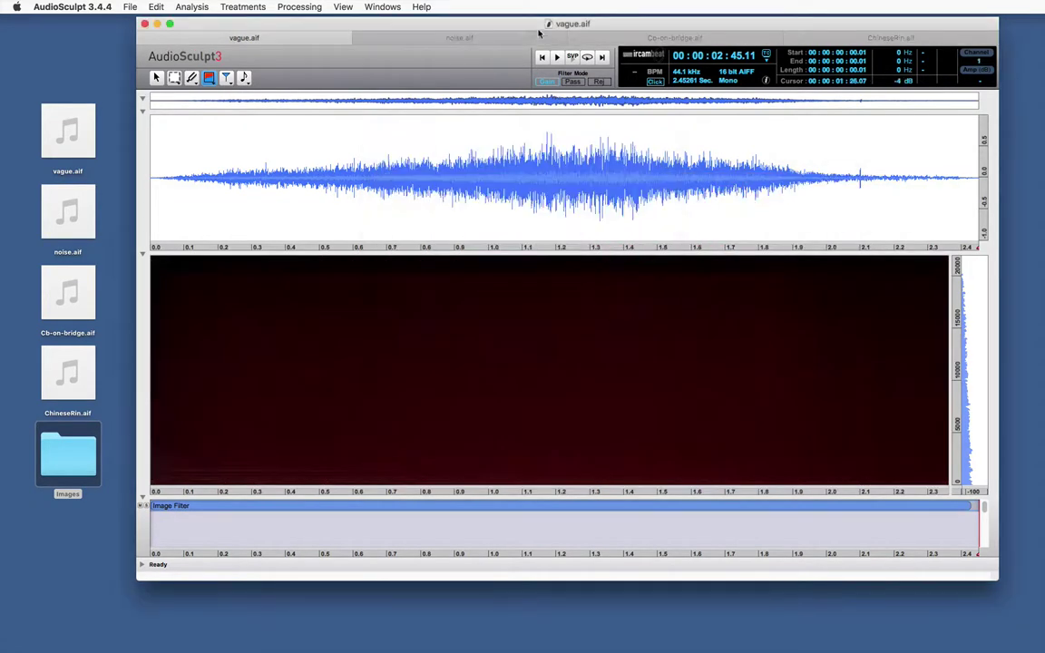
{"action": "left_click", "coordinate": [541, 57]}
{"action": "left_click", "coordinate": [571, 58]}
Step: Lower the Upper Threshold of vague.aif's Image Filter to brighten the ChineseRin.jpg mask, and preview the processed sound
{"action": "double_click", "coordinate": [476, 504]}
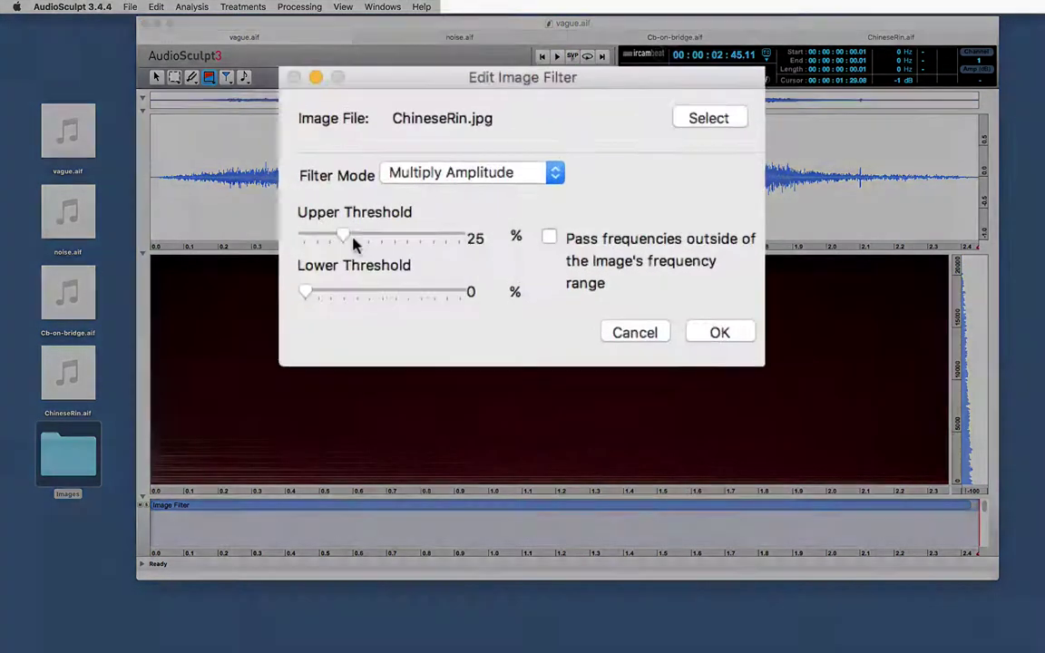
{"action": "left_click_drag", "start_coordinate": [354, 243], "coordinate": [290, 306]}
{"action": "left_click", "coordinate": [719, 333]}
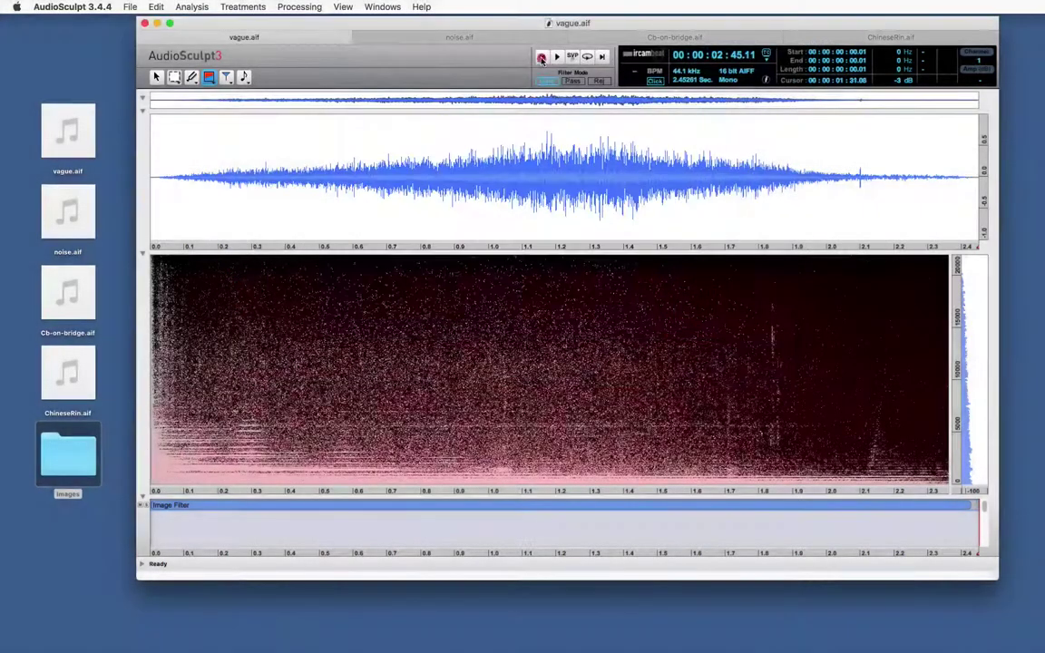
{"action": "left_click", "coordinate": [572, 57]}
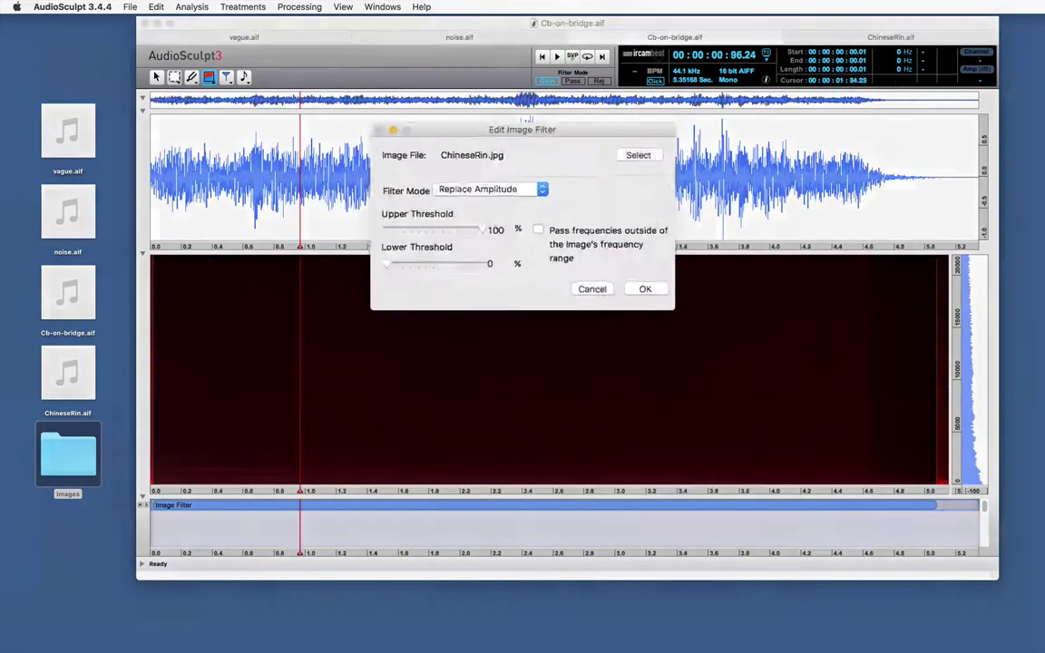
Step: Set the ChineseRin.jpg Image Filter on Cb-on-bridge.aif to Multiply Amplitude with a 7% Upper Threshold and preview the sound
{"action": "left_click", "coordinate": [453, 168]}
{"action": "left_click", "coordinate": [444, 145]}
{"action": "left_click_drag", "start_coordinate": [453, 238], "coordinate": [291, 247]}
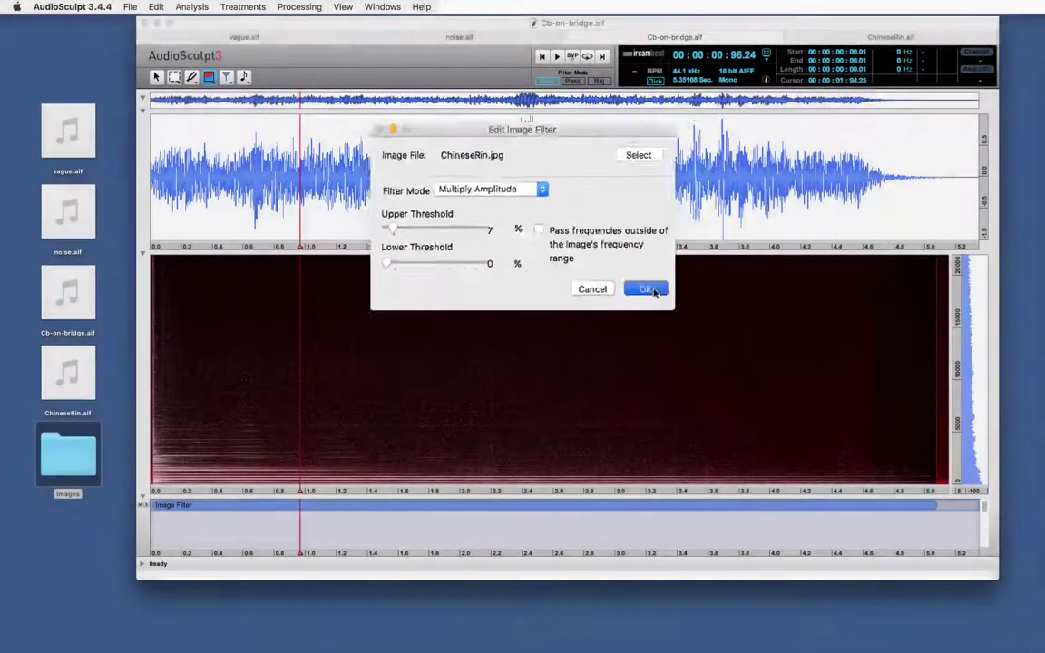
{"action": "left_click", "coordinate": [648, 286]}
{"action": "left_click", "coordinate": [573, 57]}
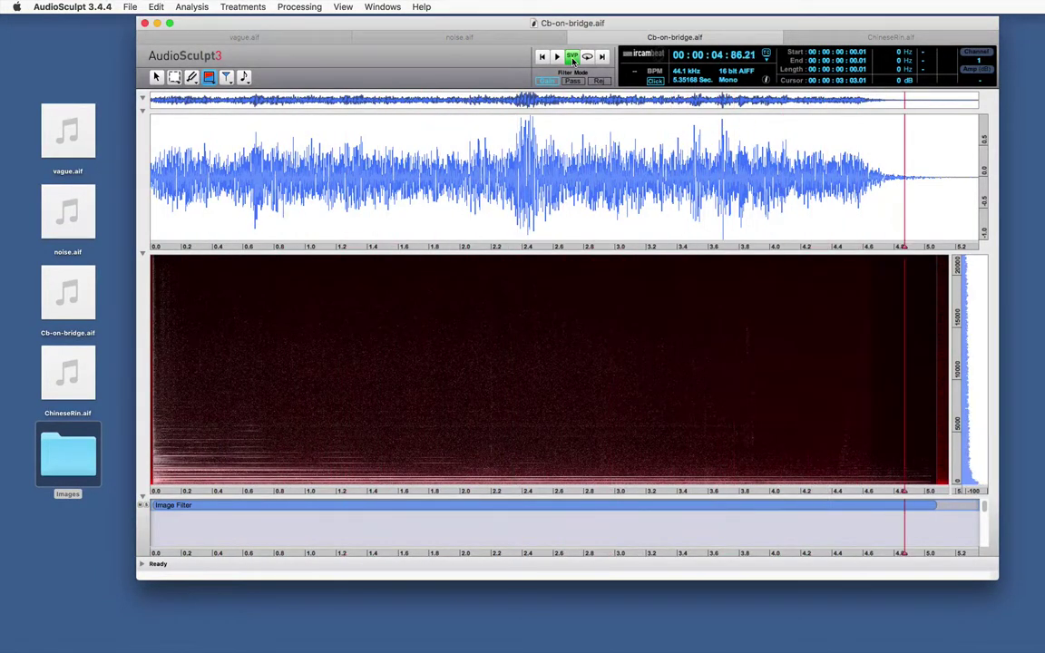
{"action": "key", "text": "super+Tab"}
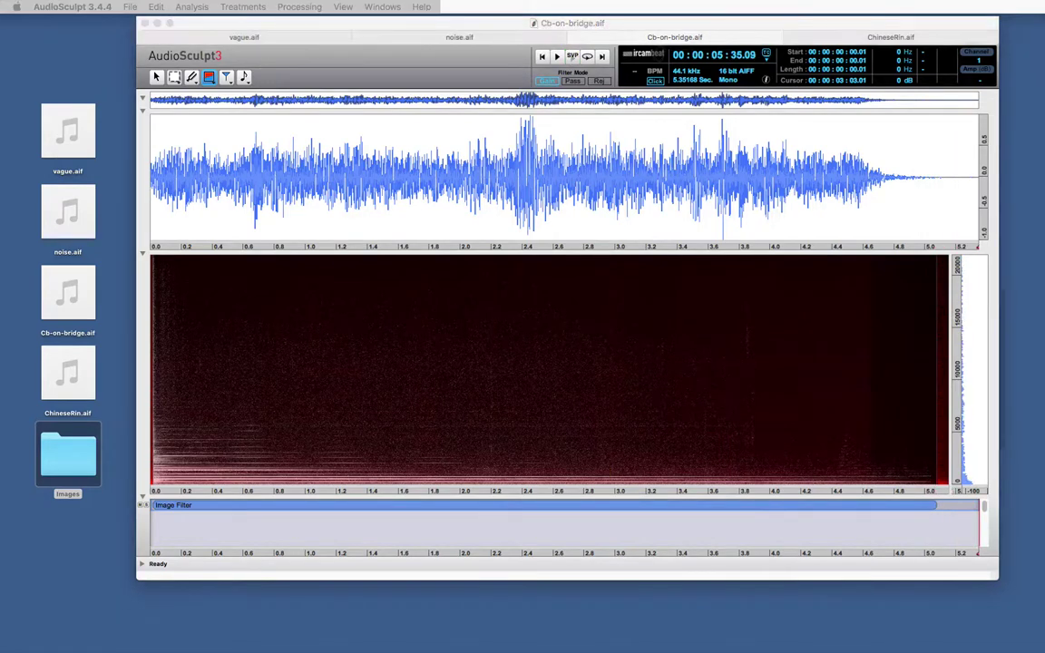